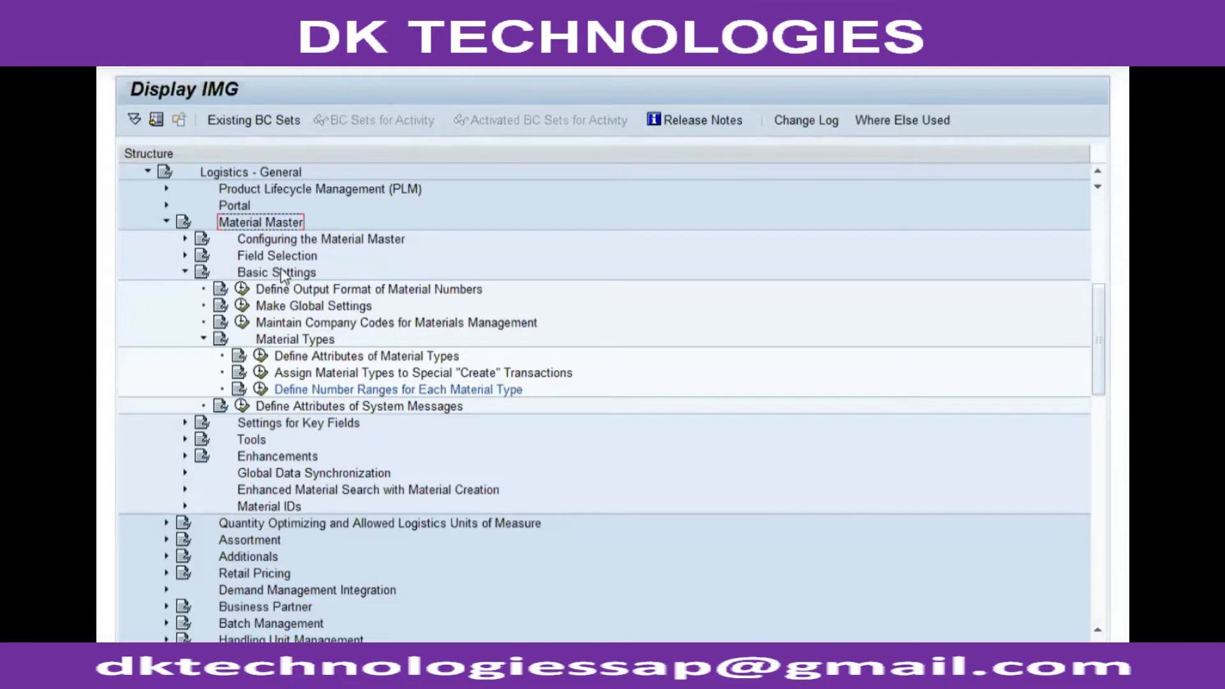
# Open Define Attributes of Material Types under Material Master basic settings in the IMG.
pyautogui.click(308, 342)
pyautogui.click(318, 357)
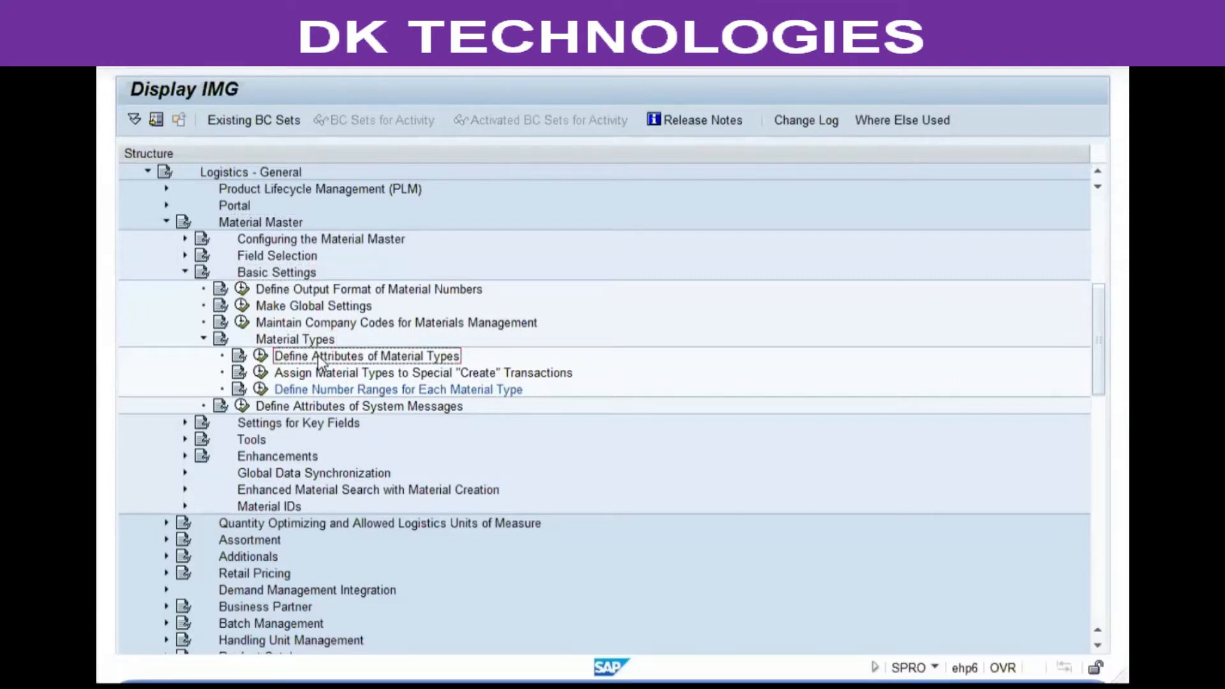
pyautogui.click(261, 355)
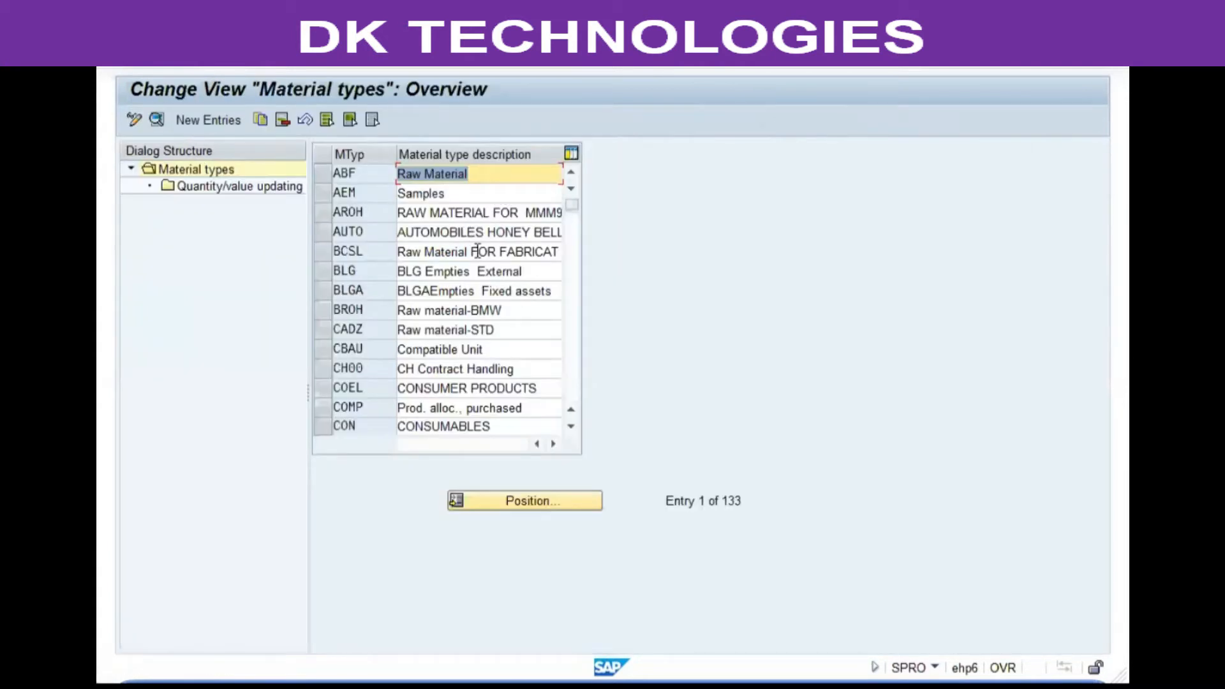
# Browse the material types list to locate the standard raw material type.
pyautogui.press('pagedown')
pyautogui.press('pagedown')
pyautogui.press('pagedown')
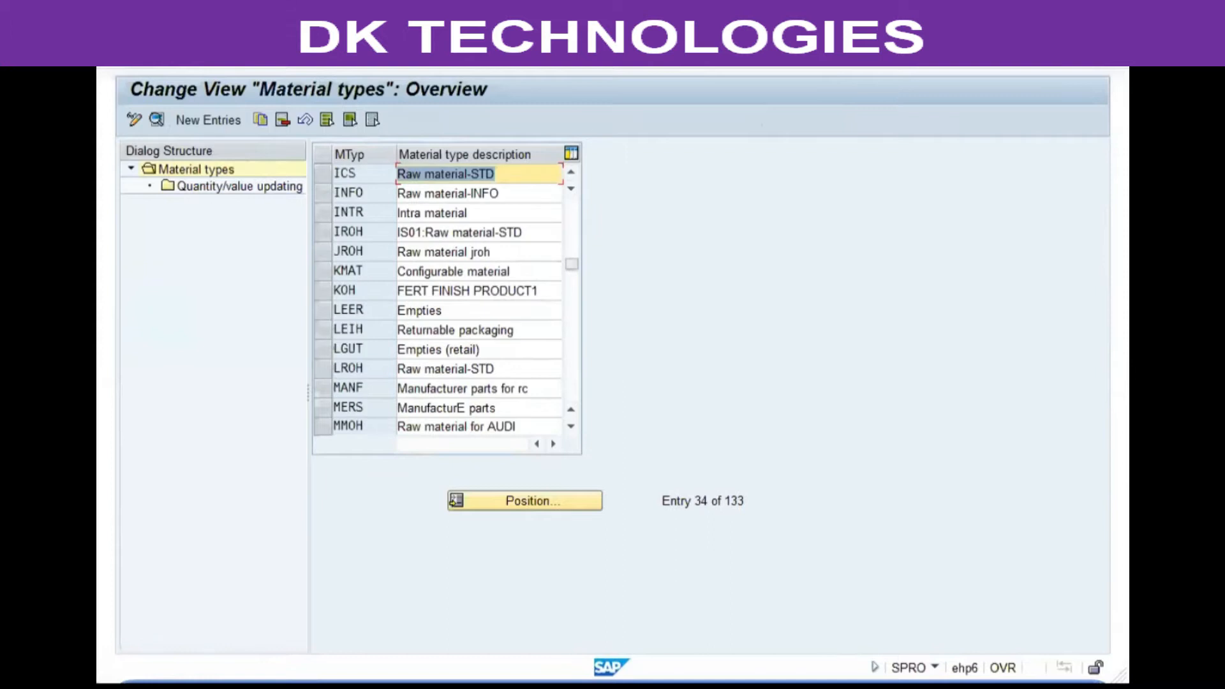
pyautogui.scroll(-3, 447, 300)
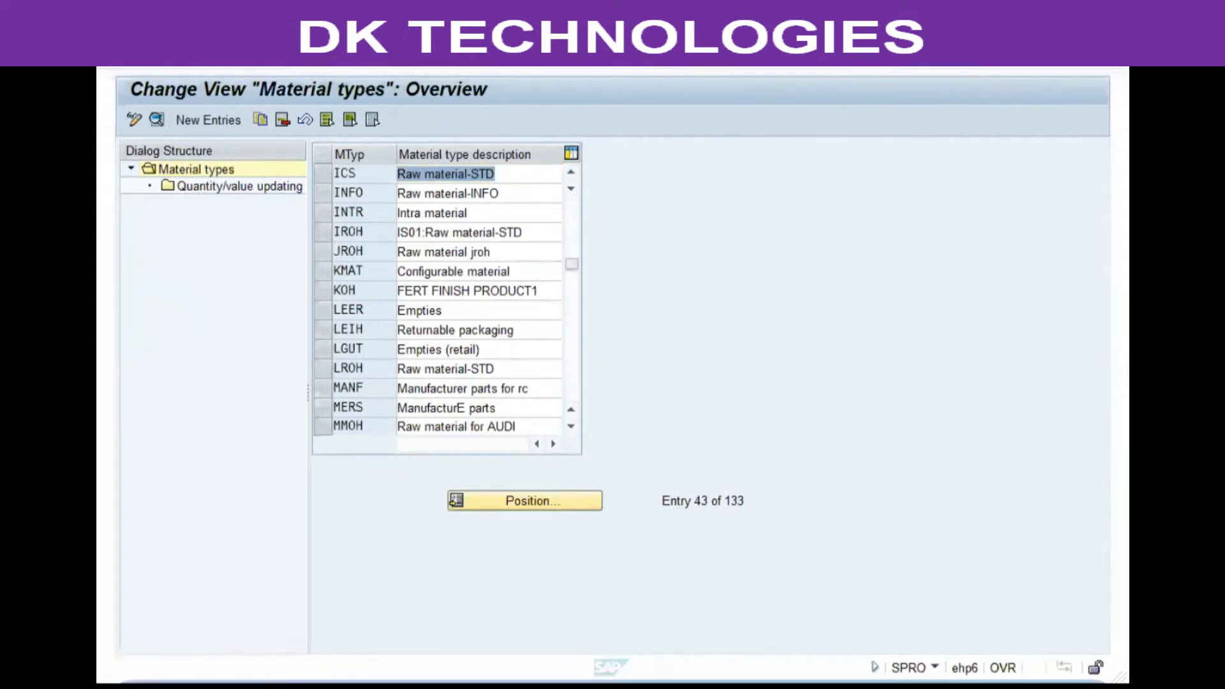
pyautogui.click(379, 204)
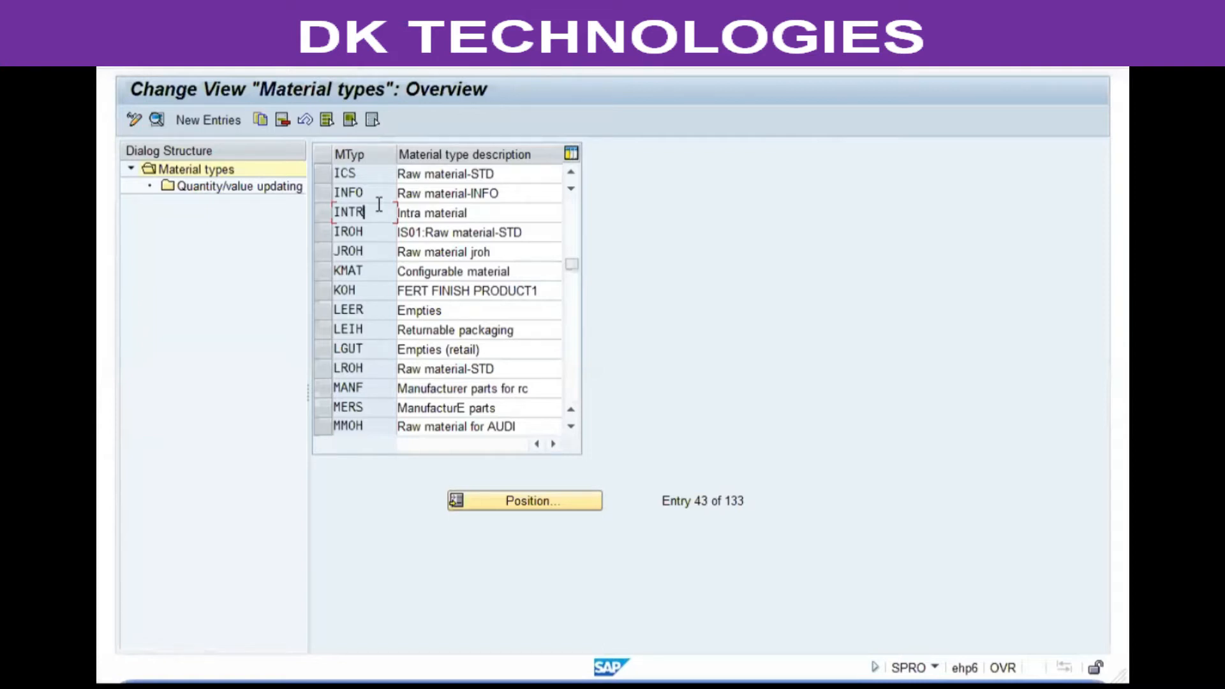
pyautogui.hotkey('alt', 'Tab')
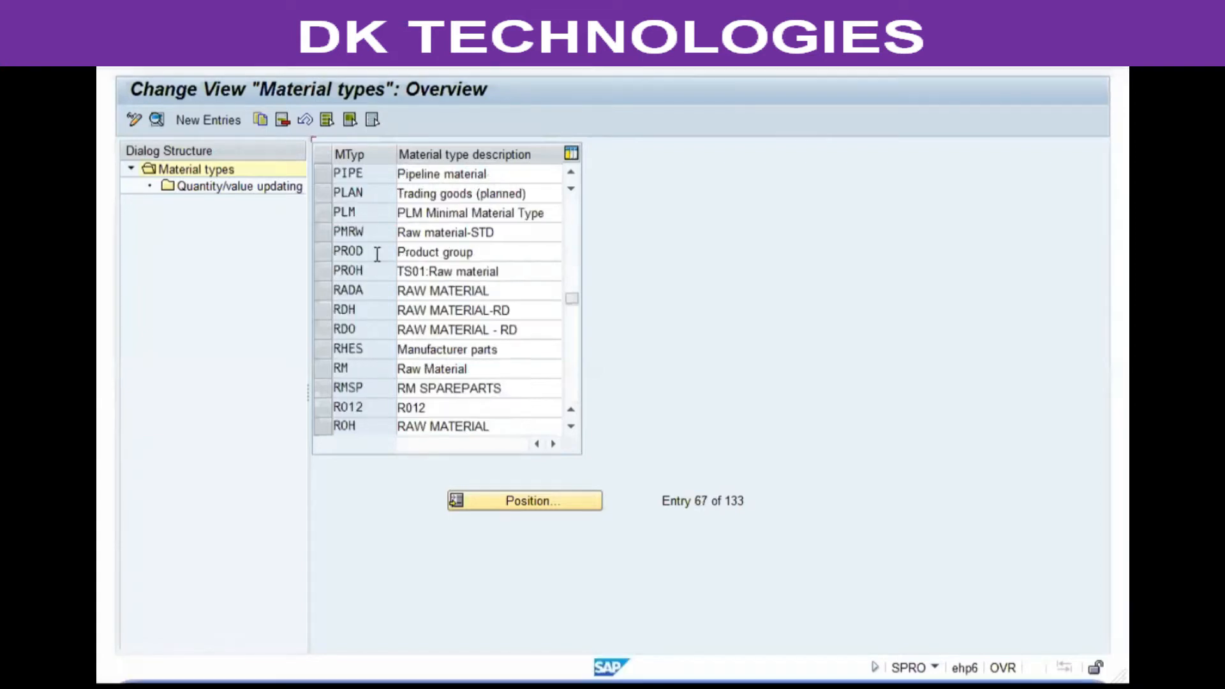
pyautogui.scroll(-1, 377, 254)
pyautogui.scroll(-1, 377, 254)
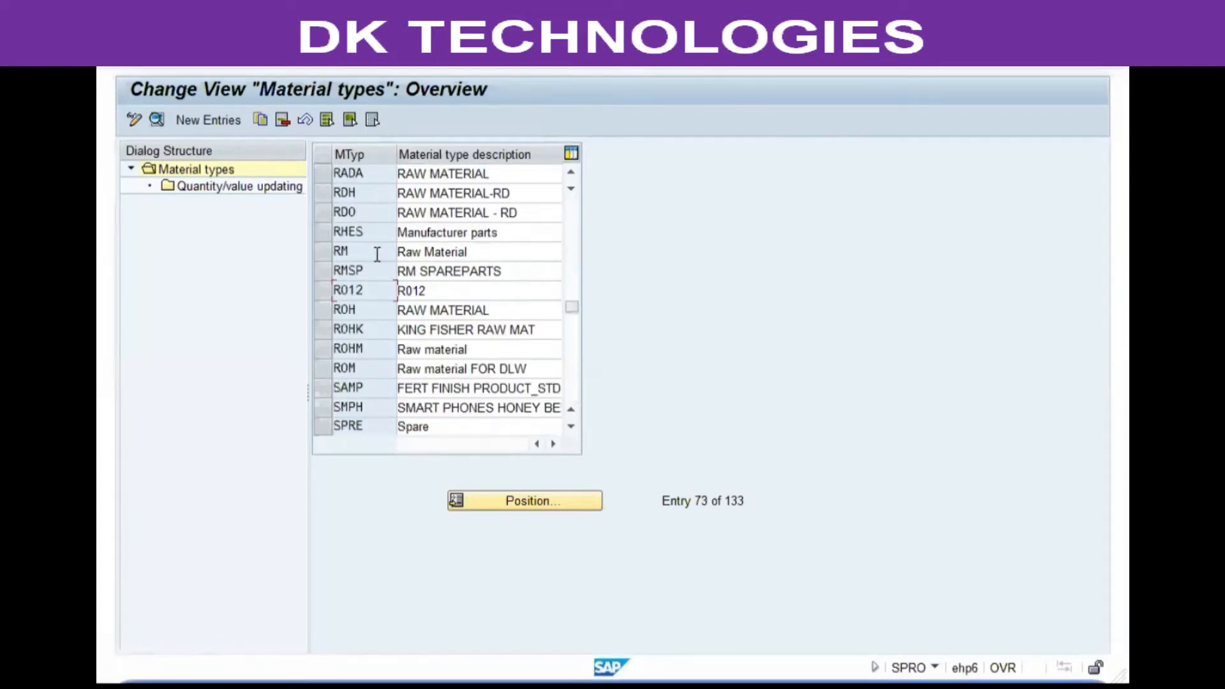
# Copy material type ROH as new material type YVGR with description VG01 Raw Material, confirming the copy.
pyautogui.click(374, 310)
pyautogui.click(324, 310)
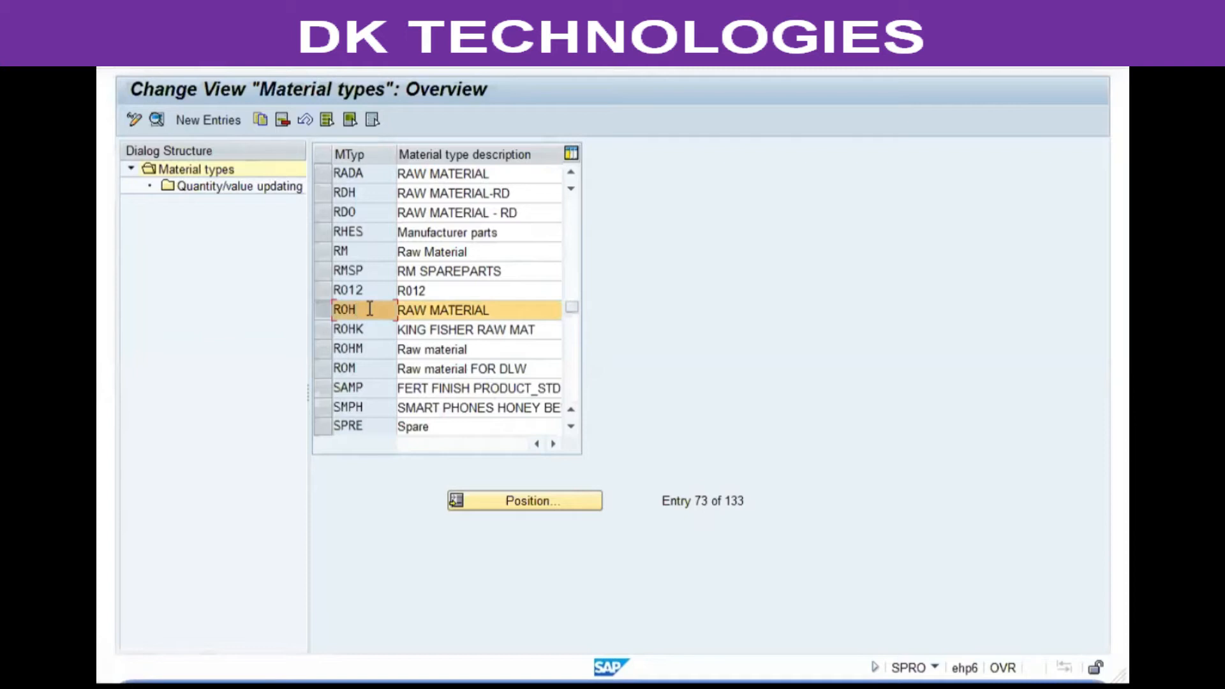
pyautogui.click(255, 116)
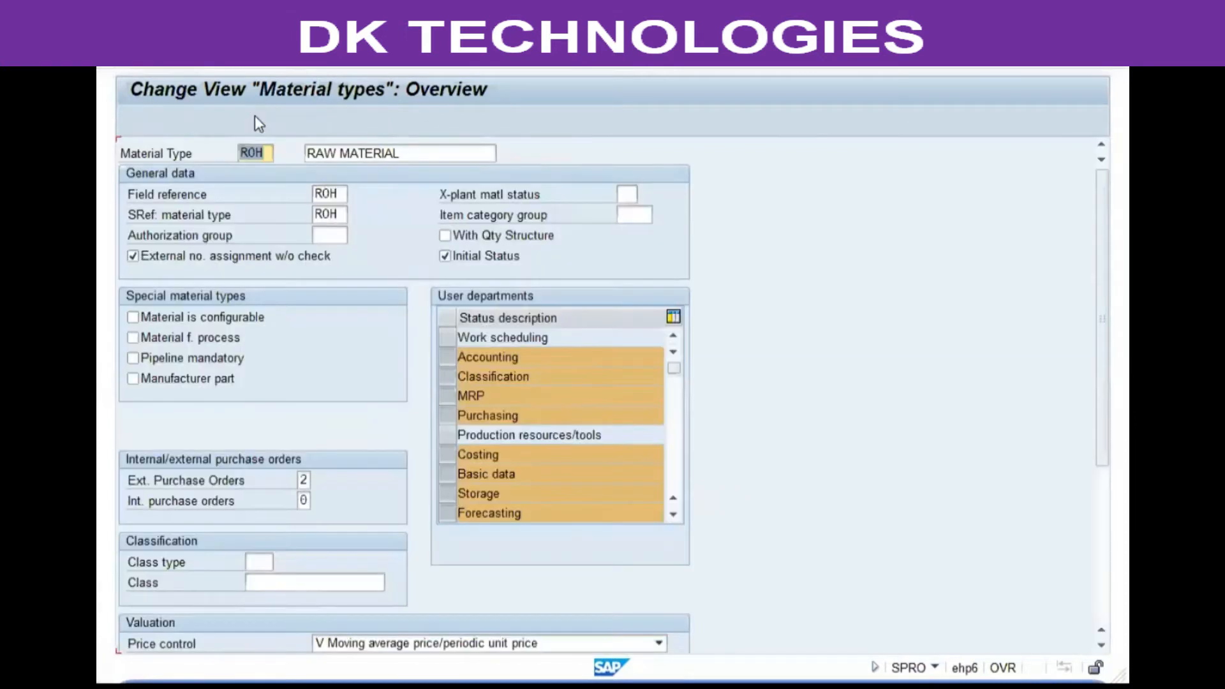
pyautogui.write('yvgr')
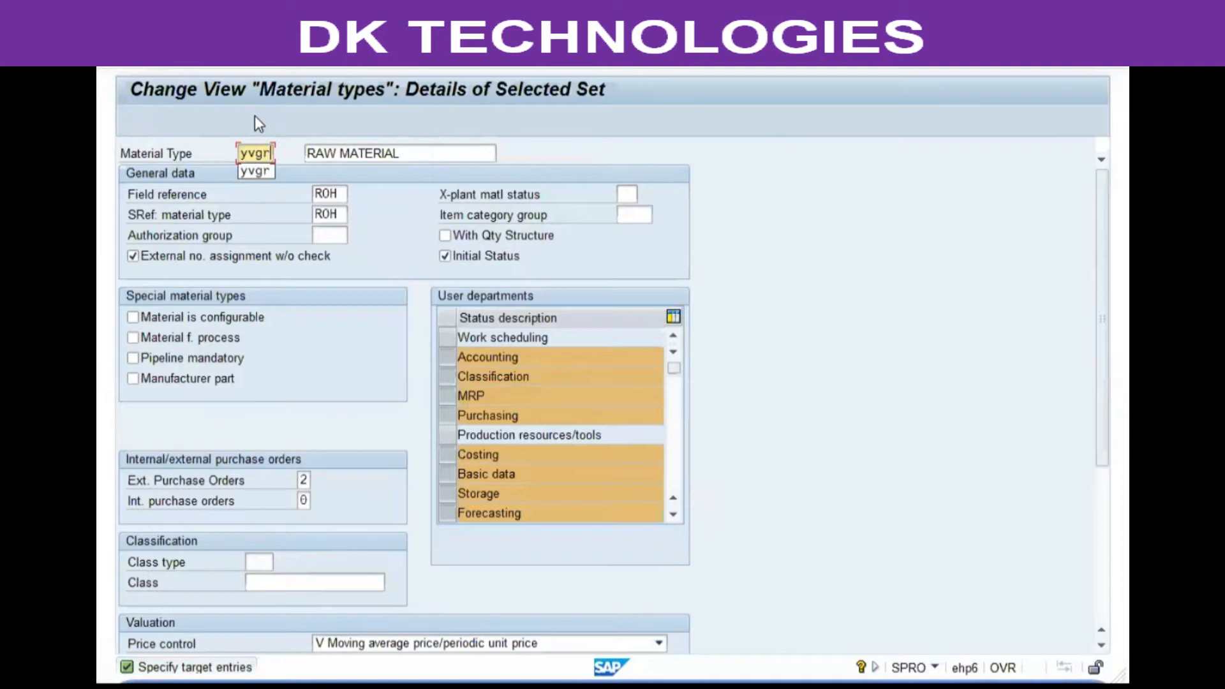
pyautogui.press('Tab')
pyautogui.write('VG01 Raw Material')
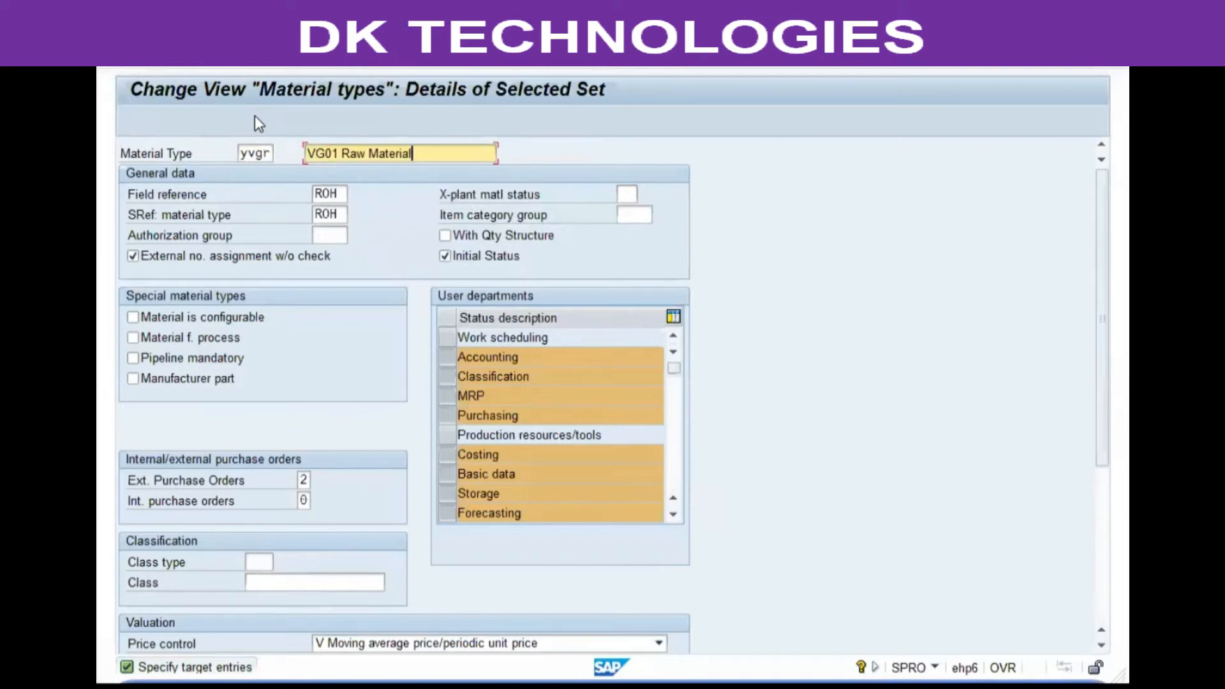
pyautogui.press('Return')
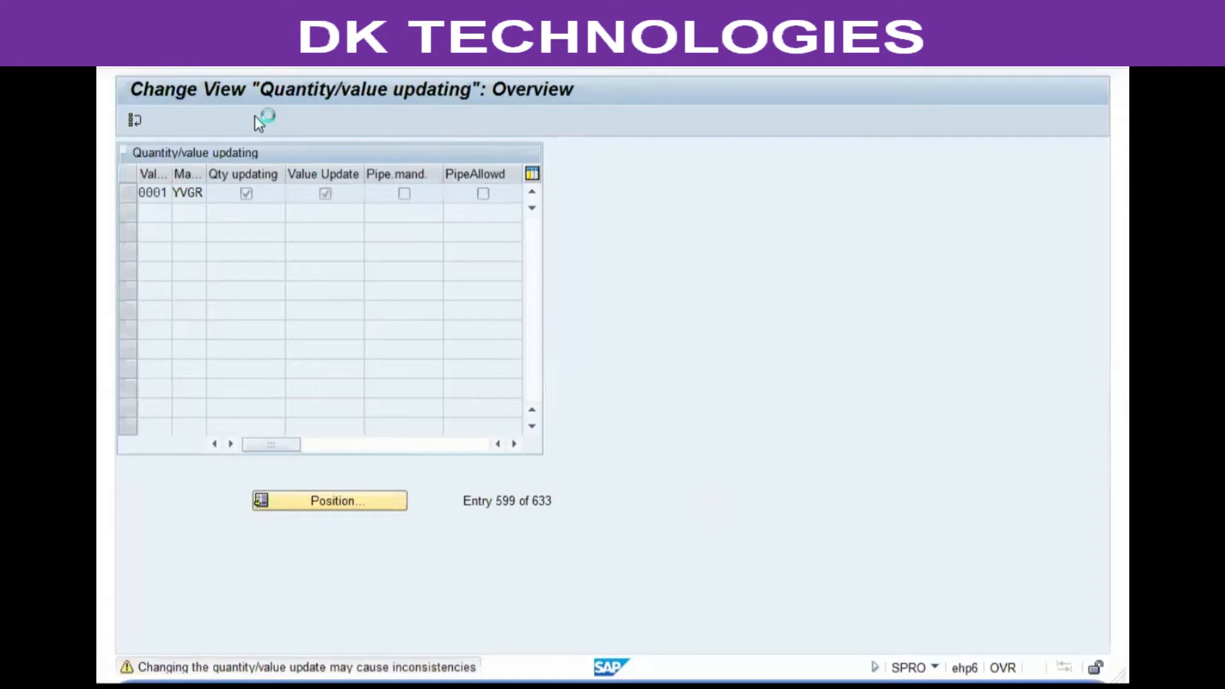
pyautogui.press('Return')
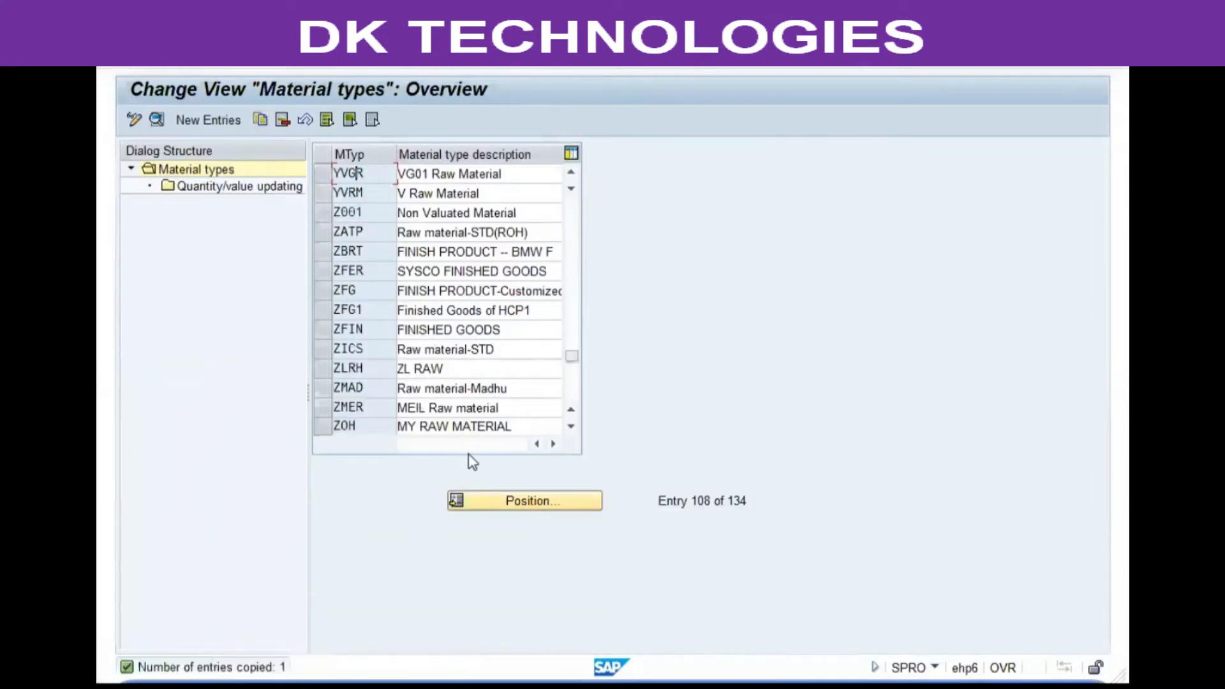
# Open YVGR's details and set Field reference to YVF and SRef: material type to VRM.
pyautogui.doubleClick(347, 175)
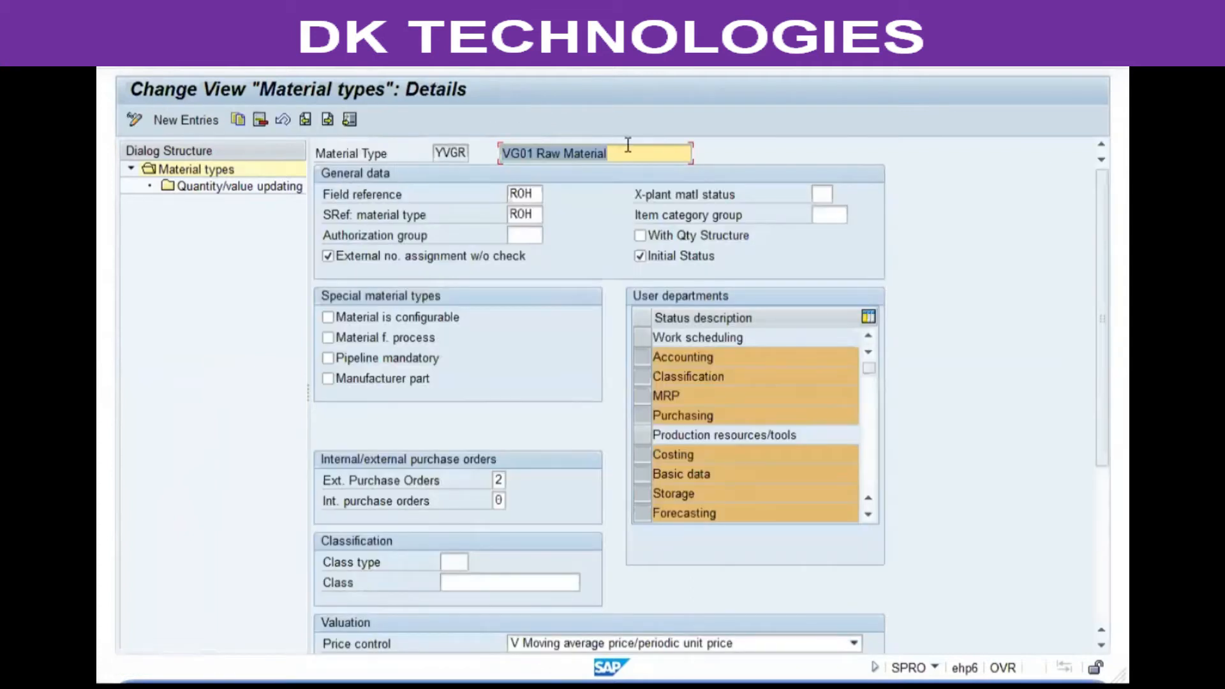
pyautogui.click(539, 196)
pyautogui.write('yvf')
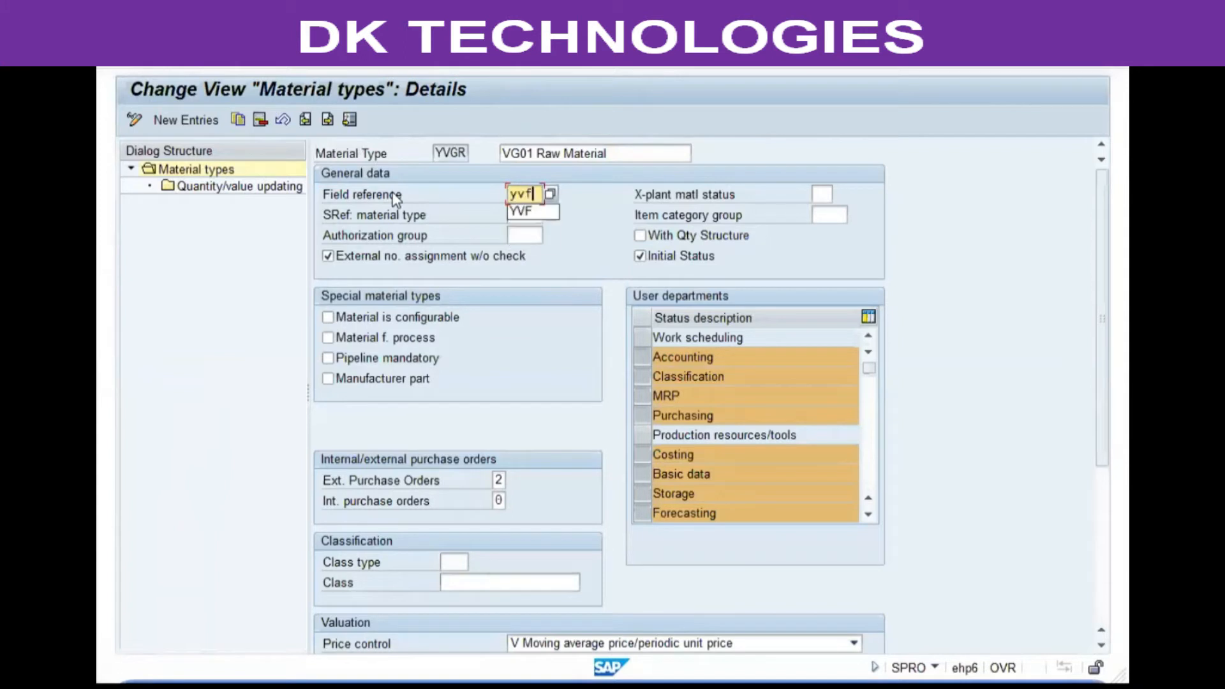
pyautogui.press('Tab')
pyautogui.press('Tab')
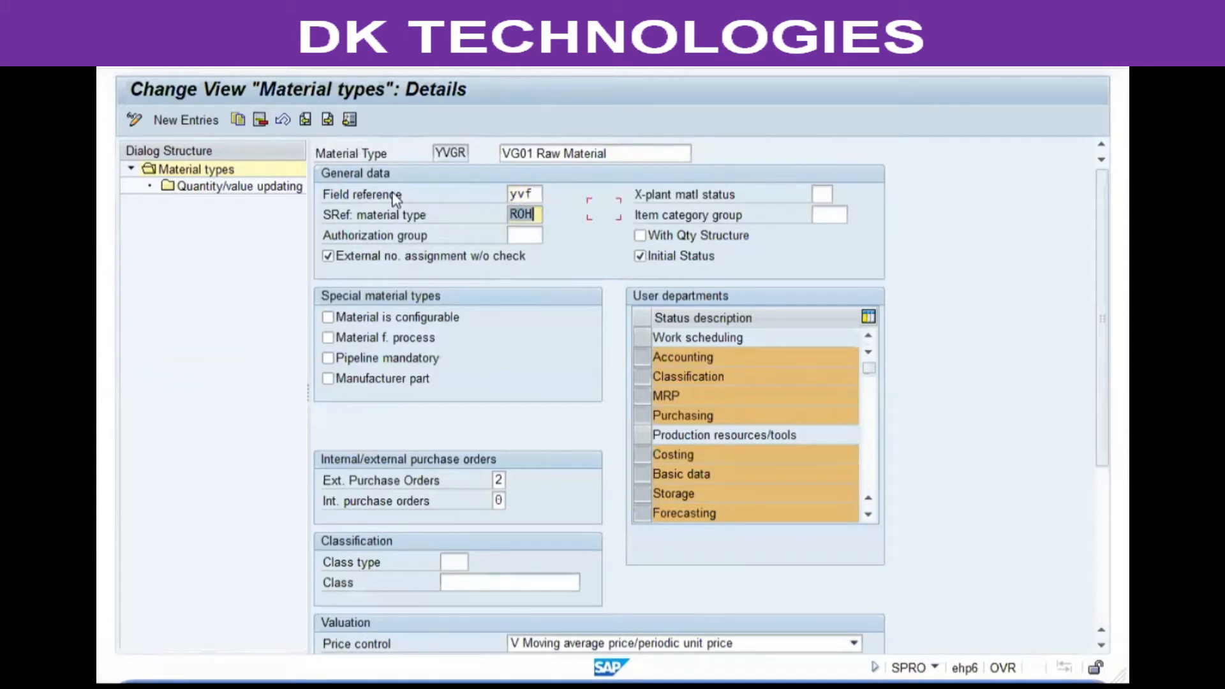
pyautogui.write('vr')
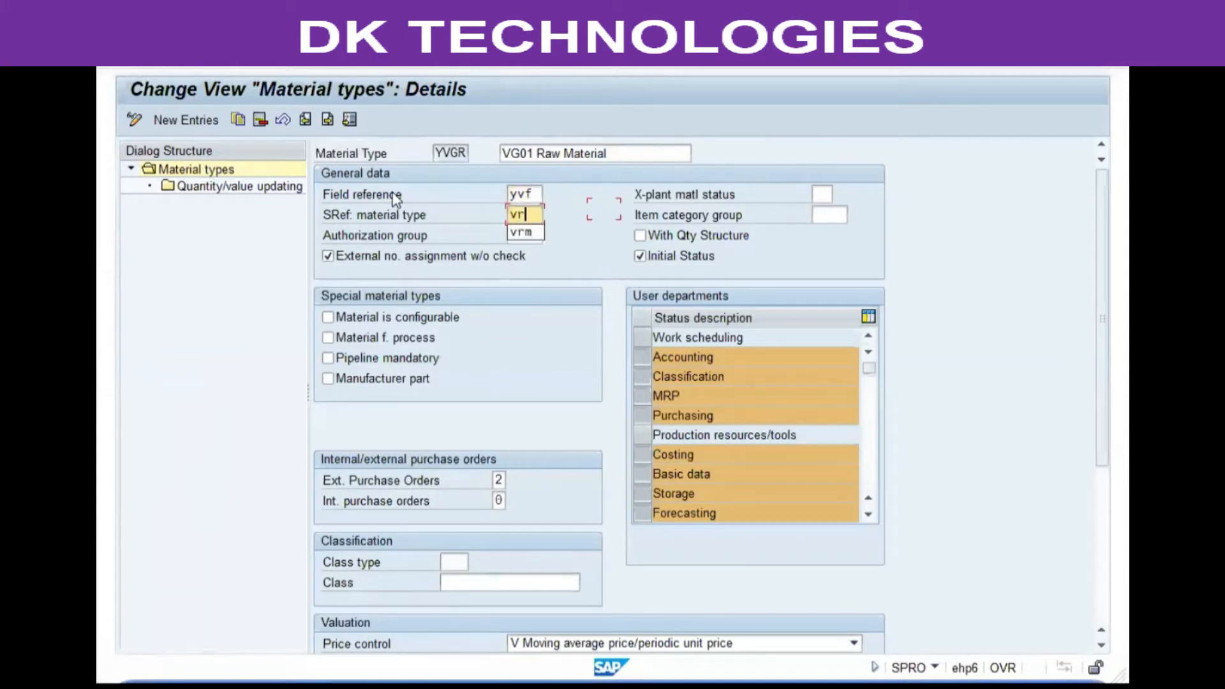
pyautogui.write('m')
pyautogui.press('Tab')
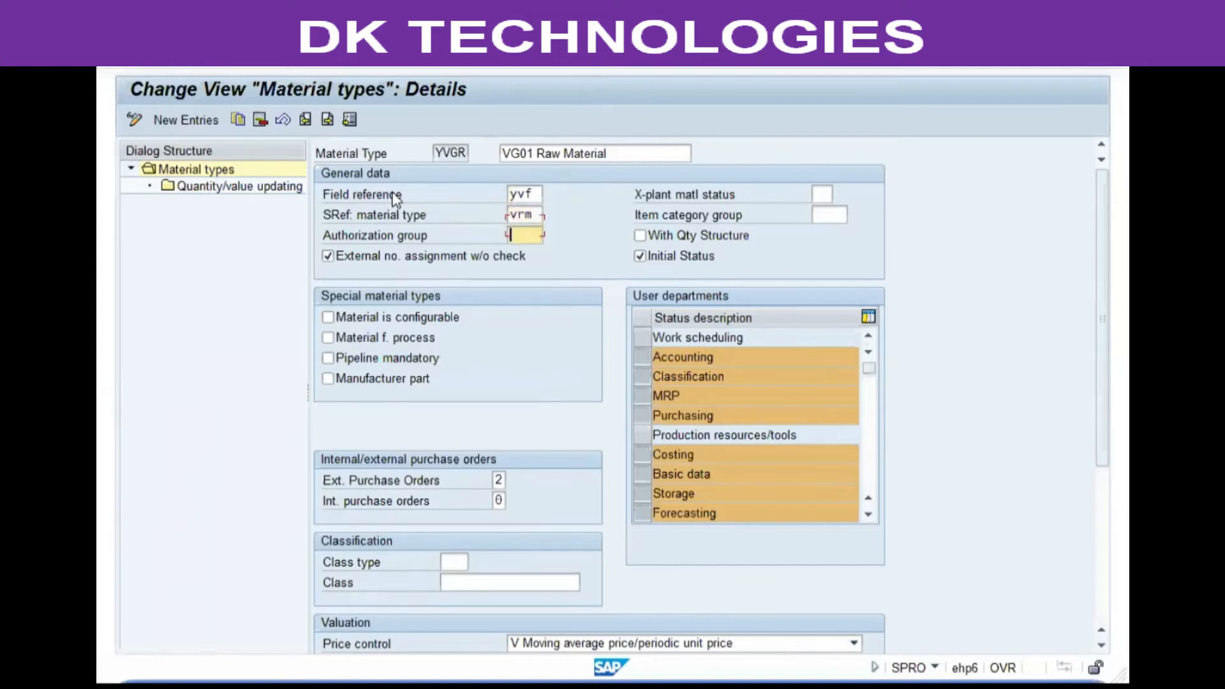
pyautogui.press('Tab')
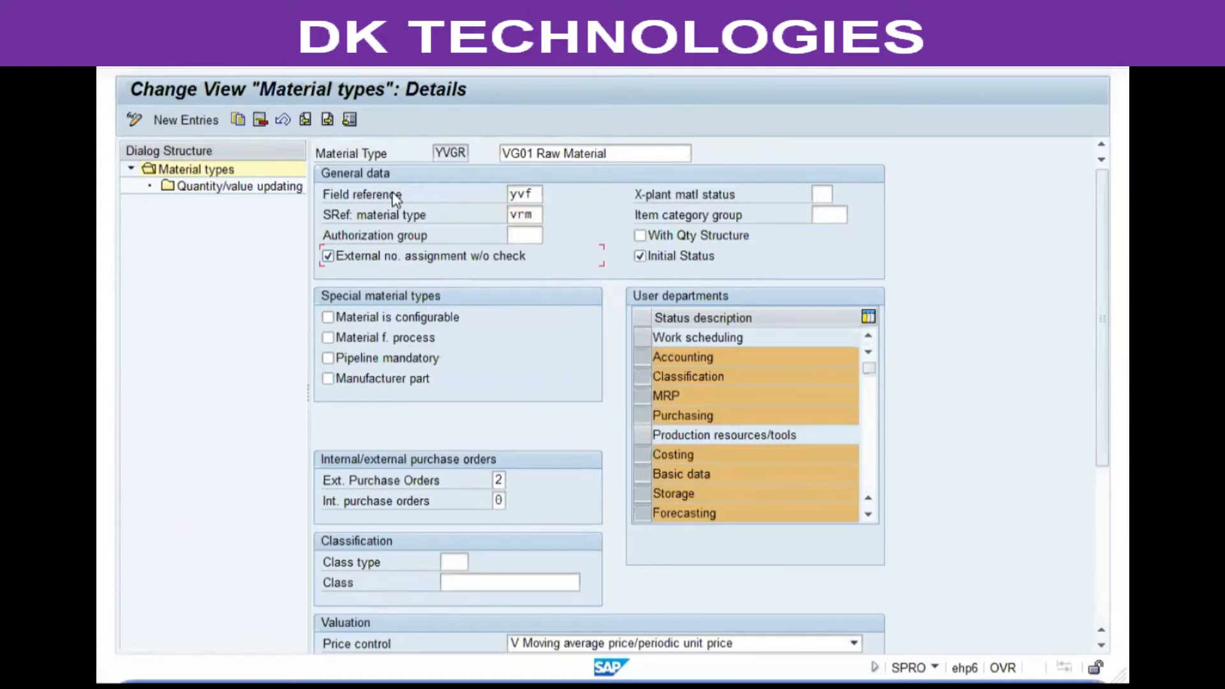
# Clear External no. assignment w/o check and deselect Classification, Costing, Forecasting, Quality management, Warehouse management and Sales departments.
pyautogui.click(424, 263)
pyautogui.click(641, 376)
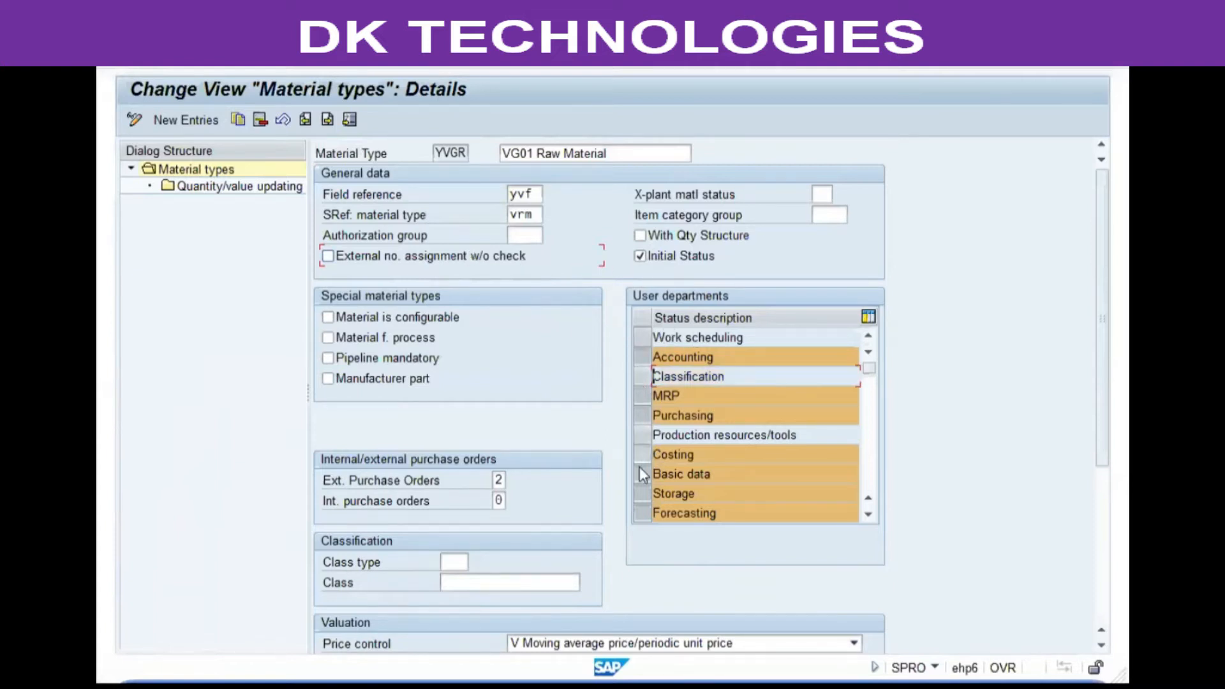
pyautogui.click(642, 455)
pyautogui.click(641, 512)
pyautogui.scroll(-2, 722, 388)
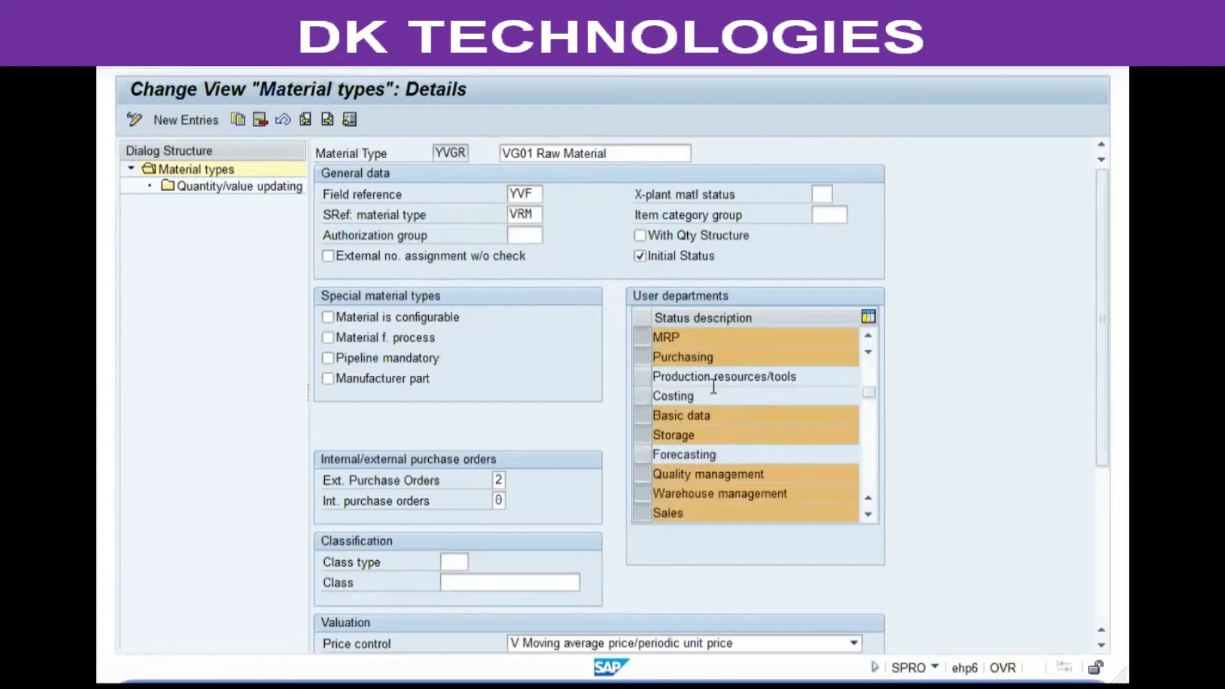
pyautogui.click(641, 415)
pyautogui.click(643, 435)
pyautogui.click(641, 455)
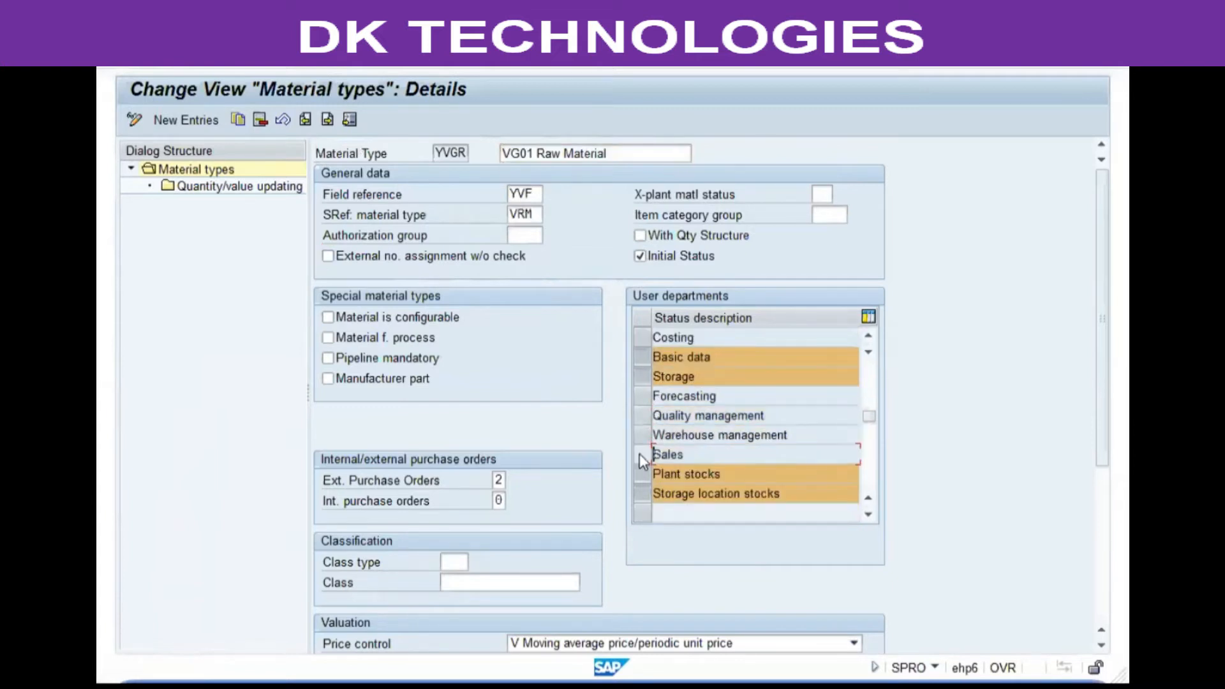
pyautogui.scroll(2, 715, 379)
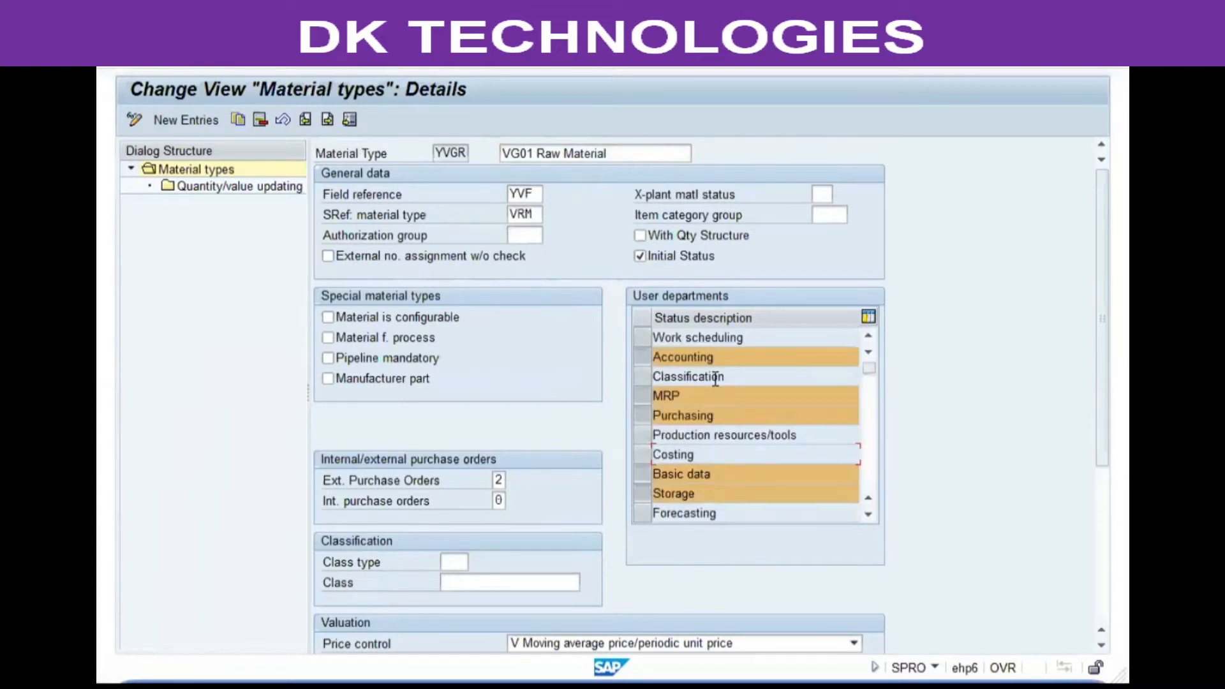
# Review the possible values for the external purchase orders setting.
pyautogui.click(397, 480)
pyautogui.scroll(-2, 440, 440)
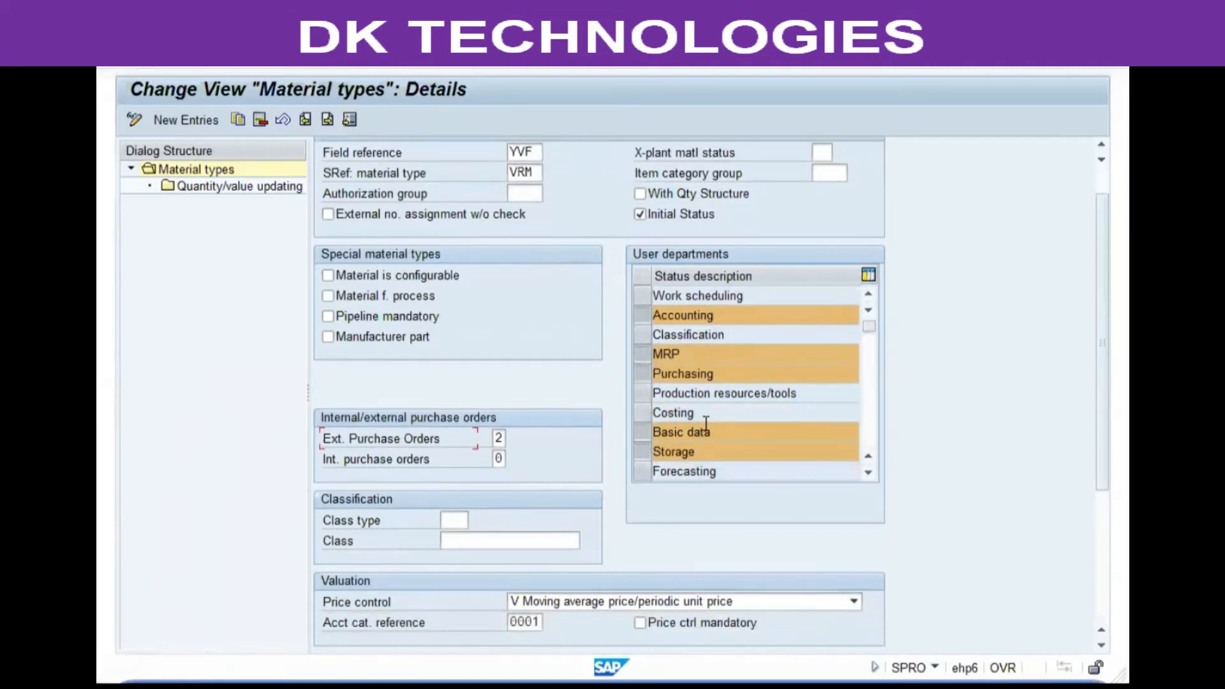
pyautogui.scroll(2, 446, 181)
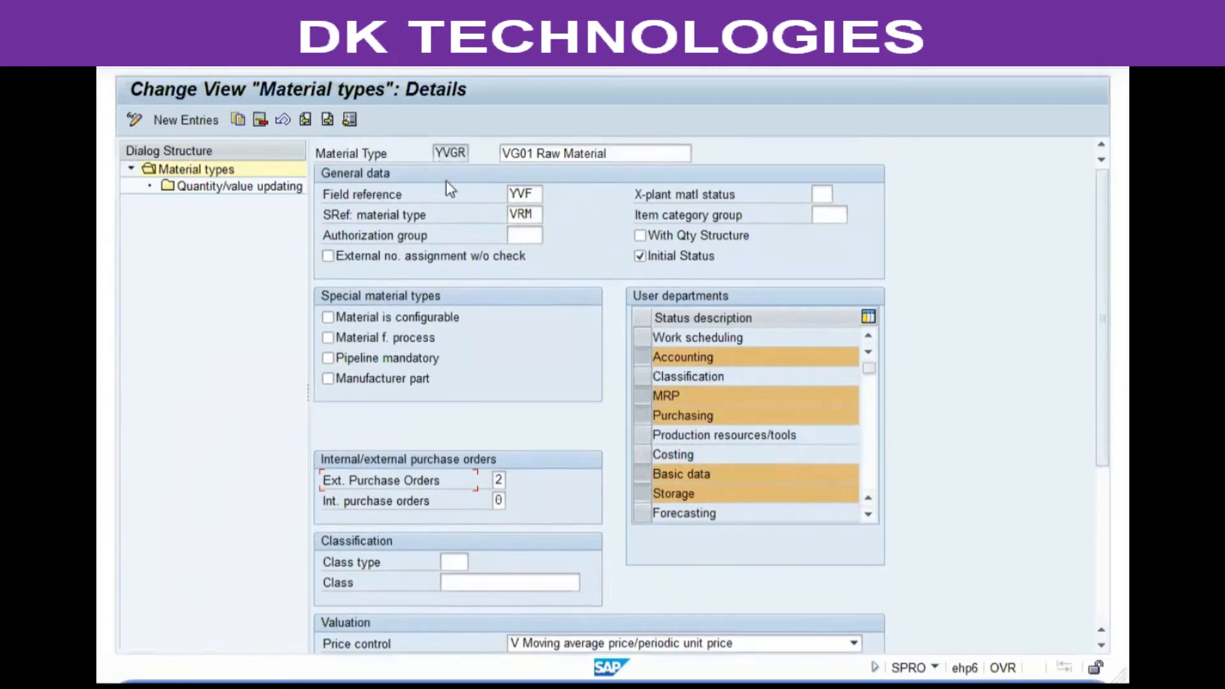
pyautogui.scroll(-9, 446, 197)
pyautogui.click(395, 305)
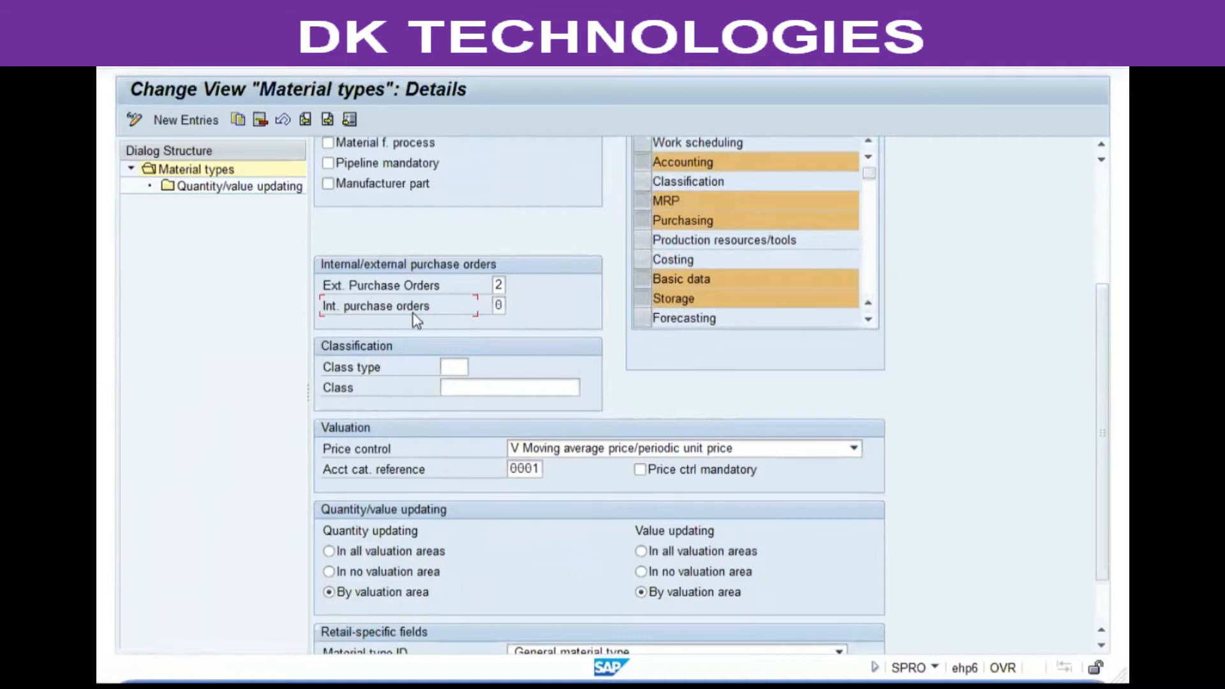
pyautogui.click(499, 284)
pyautogui.click(518, 307)
pyautogui.press('F4')
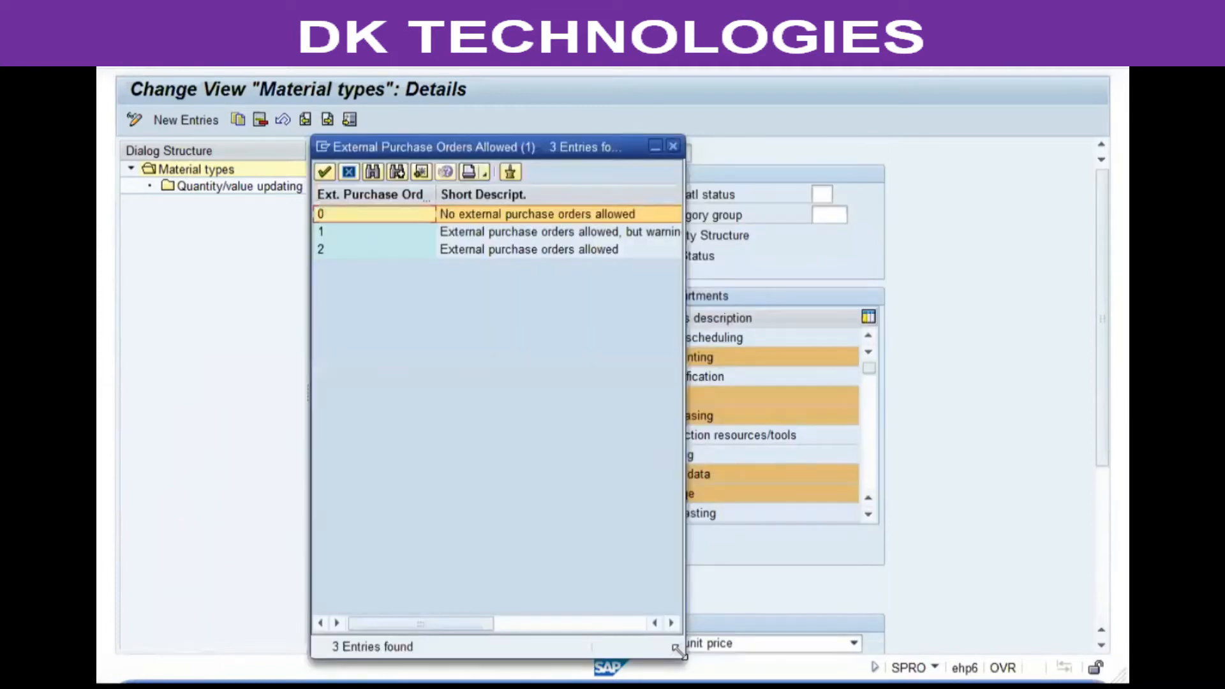
pyautogui.moveTo(676, 650); pyautogui.dragTo(837, 391)
pyautogui.click(652, 234)
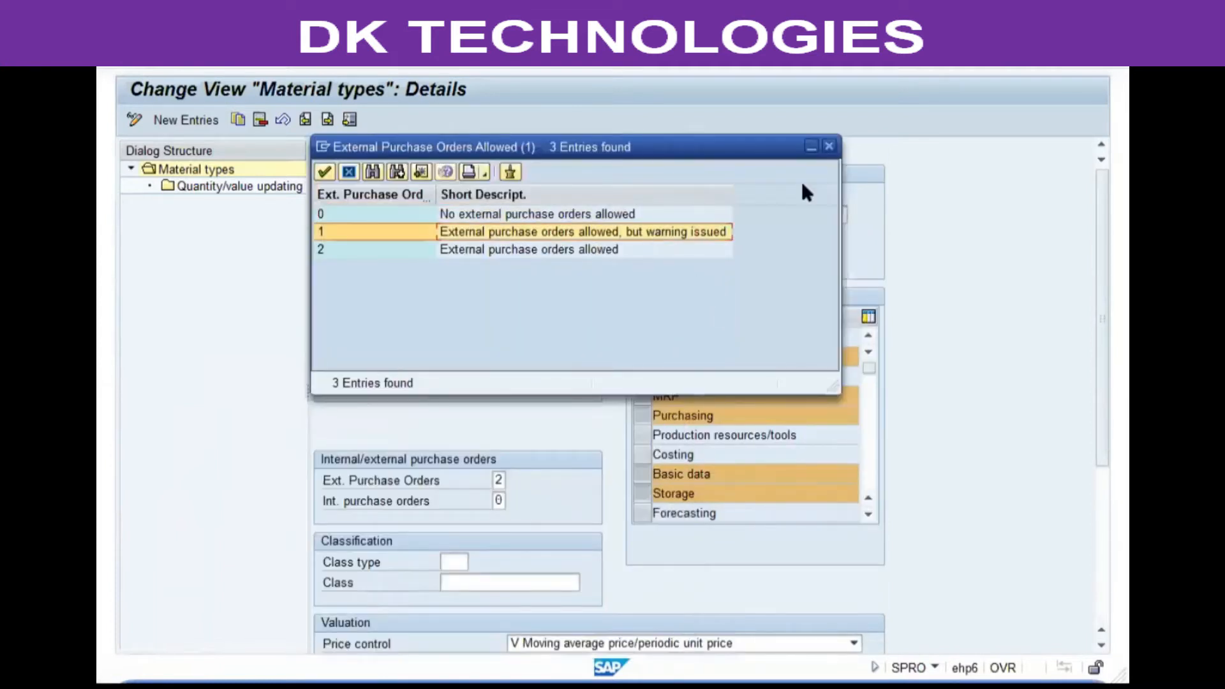
pyautogui.click(828, 146)
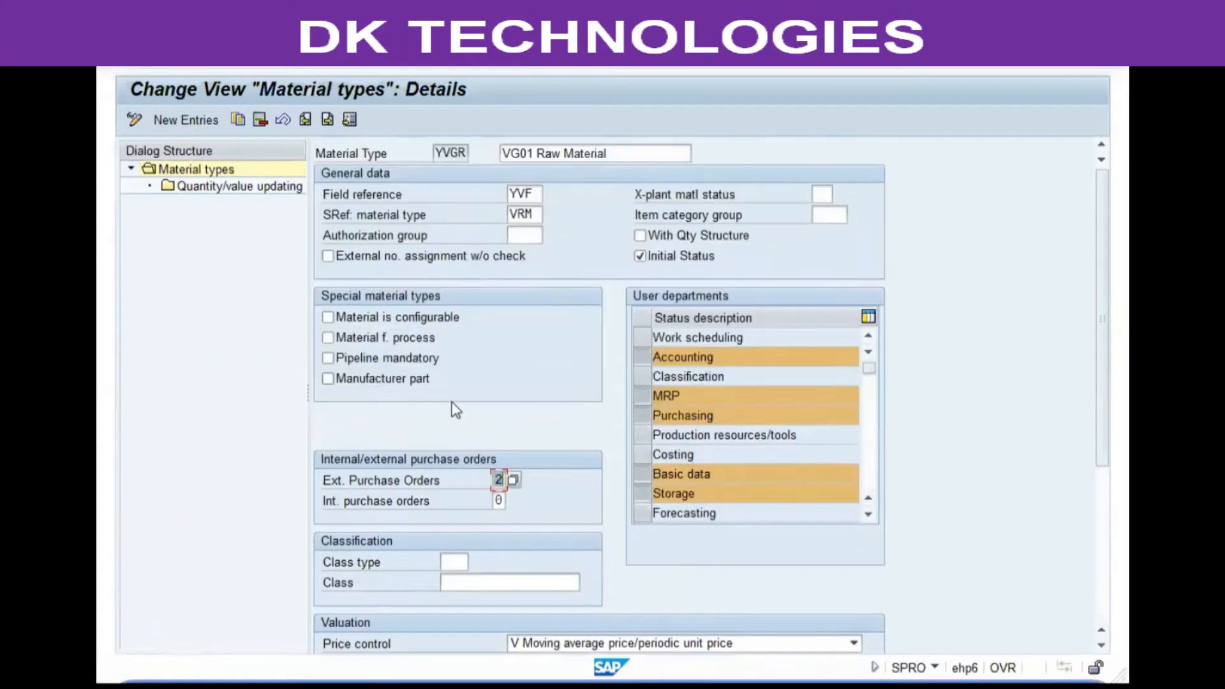
# Keep external purchase orders at 2 and review the possible values for internal purchase orders.
pyautogui.scroll(-1, 441, 462)
pyautogui.click(438, 427)
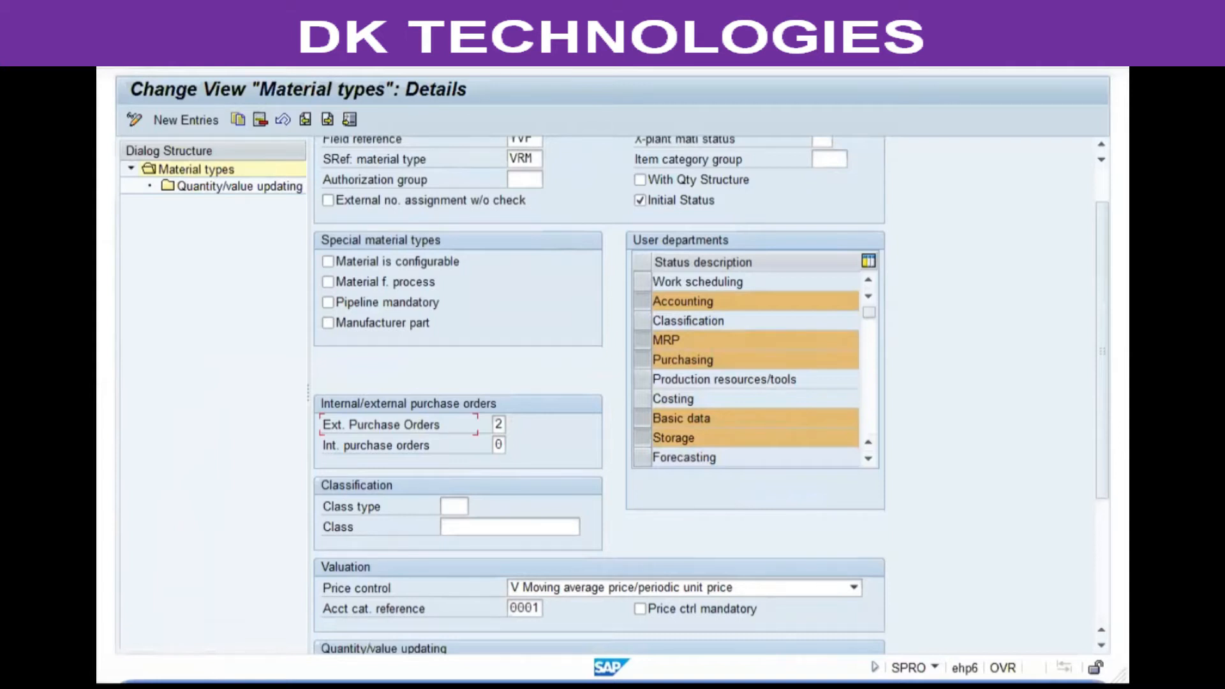
pyautogui.press('F4')
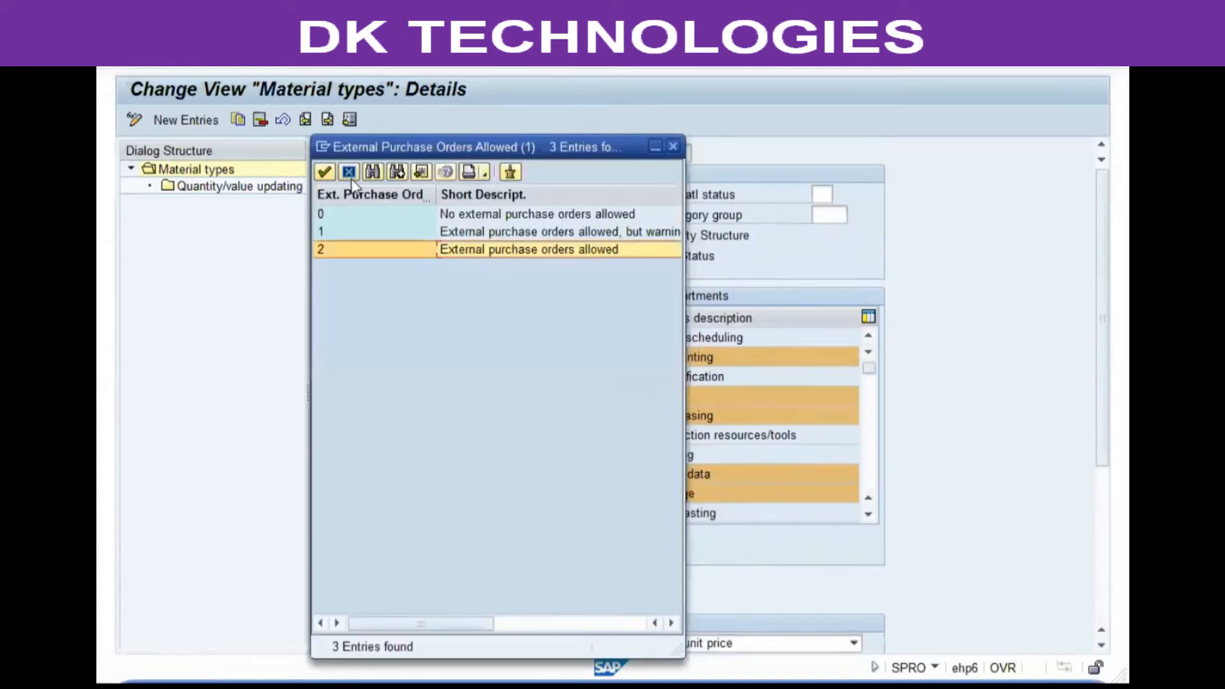
pyautogui.press('Return')
pyautogui.click(500, 501)
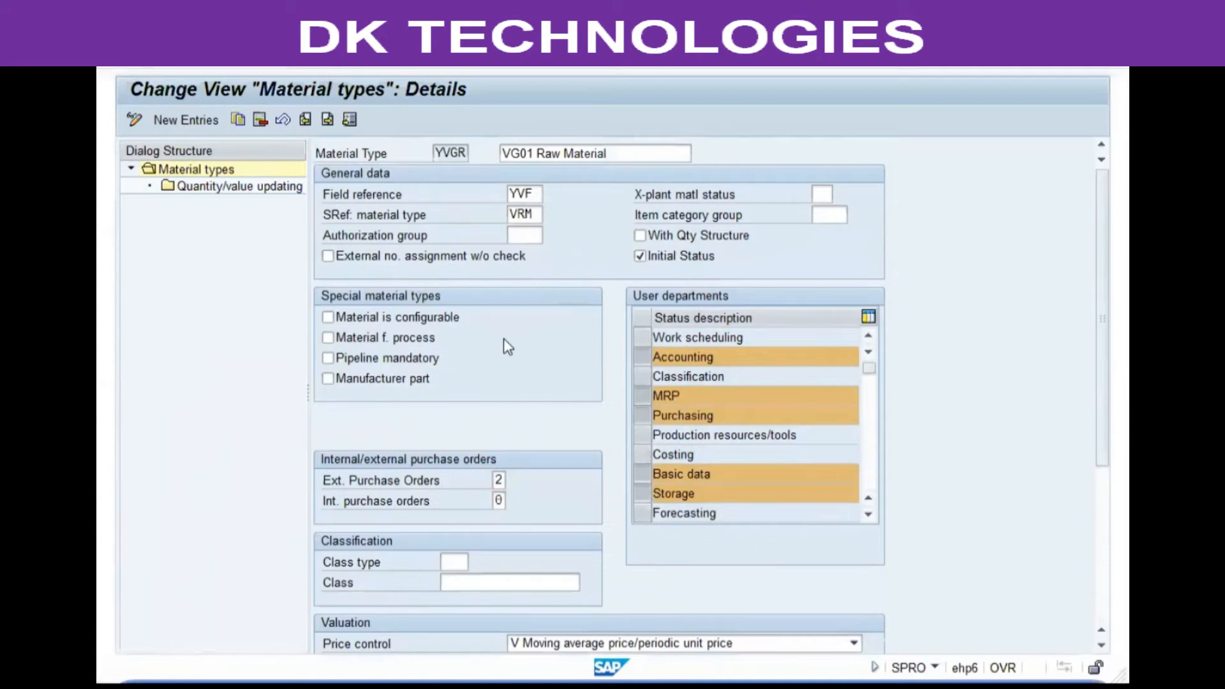
pyautogui.press('F4')
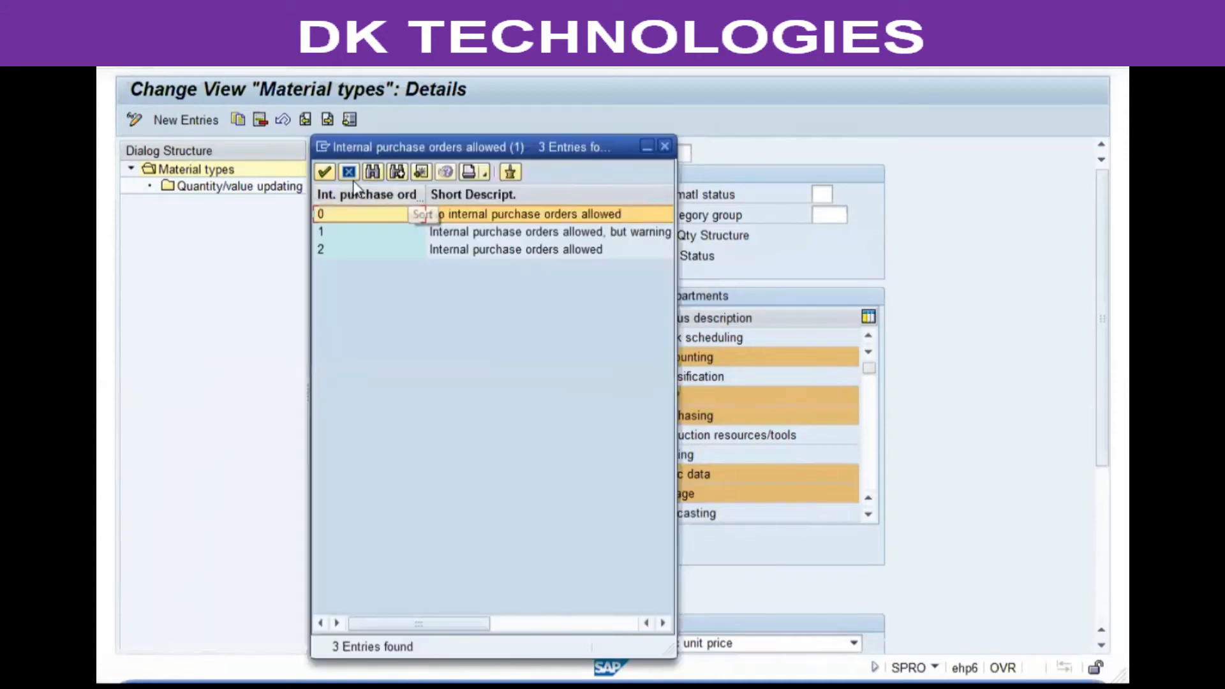
pyautogui.click(350, 175)
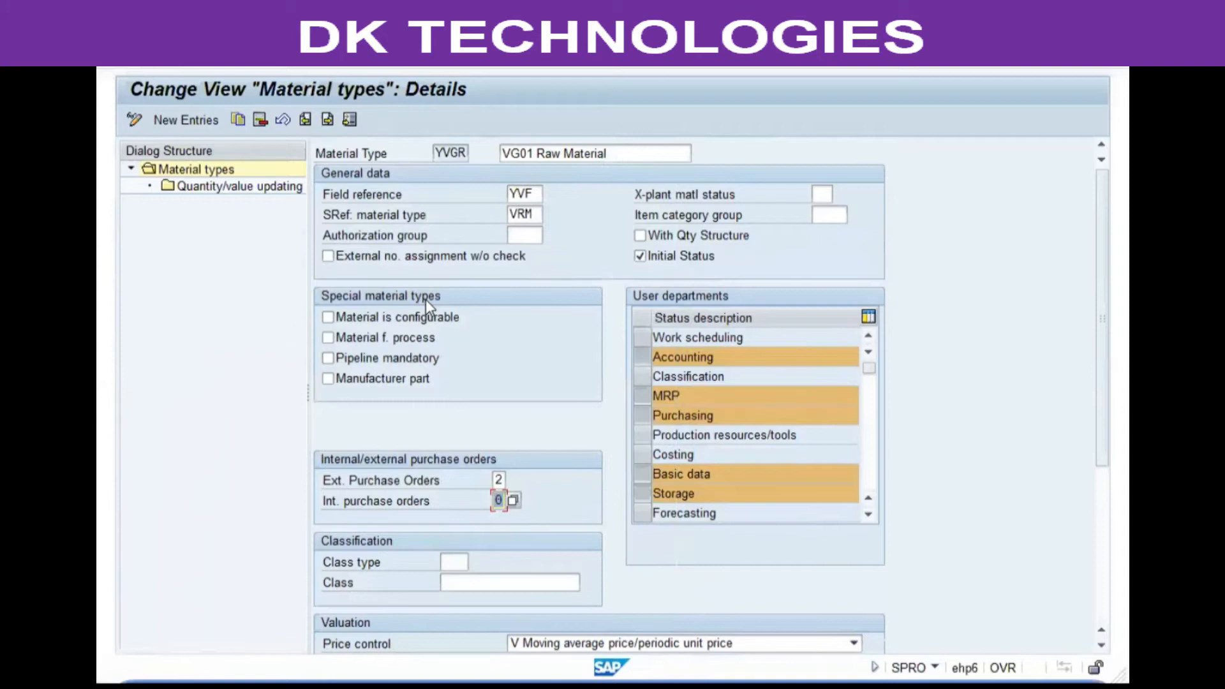
pyautogui.click(437, 153)
pyautogui.scroll(-5, 461, 295)
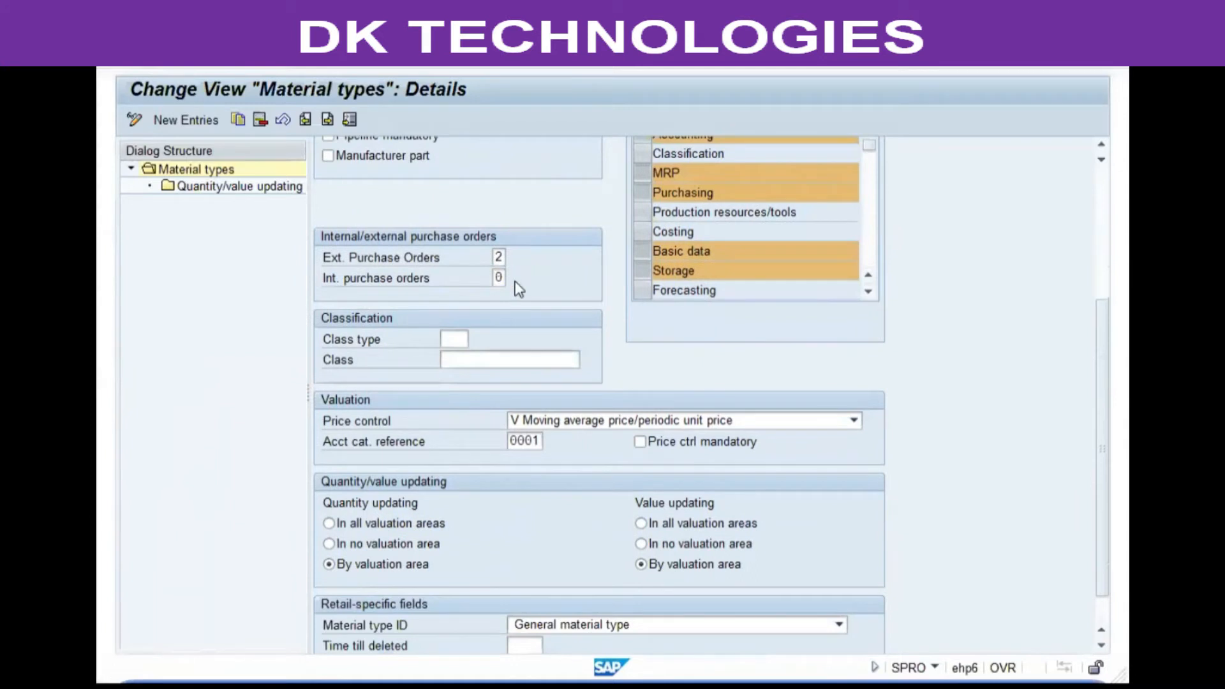
# Keep internal purchase orders at 0 and set Price control to S Standard price.
pyautogui.click(499, 278)
pyautogui.press('F4')
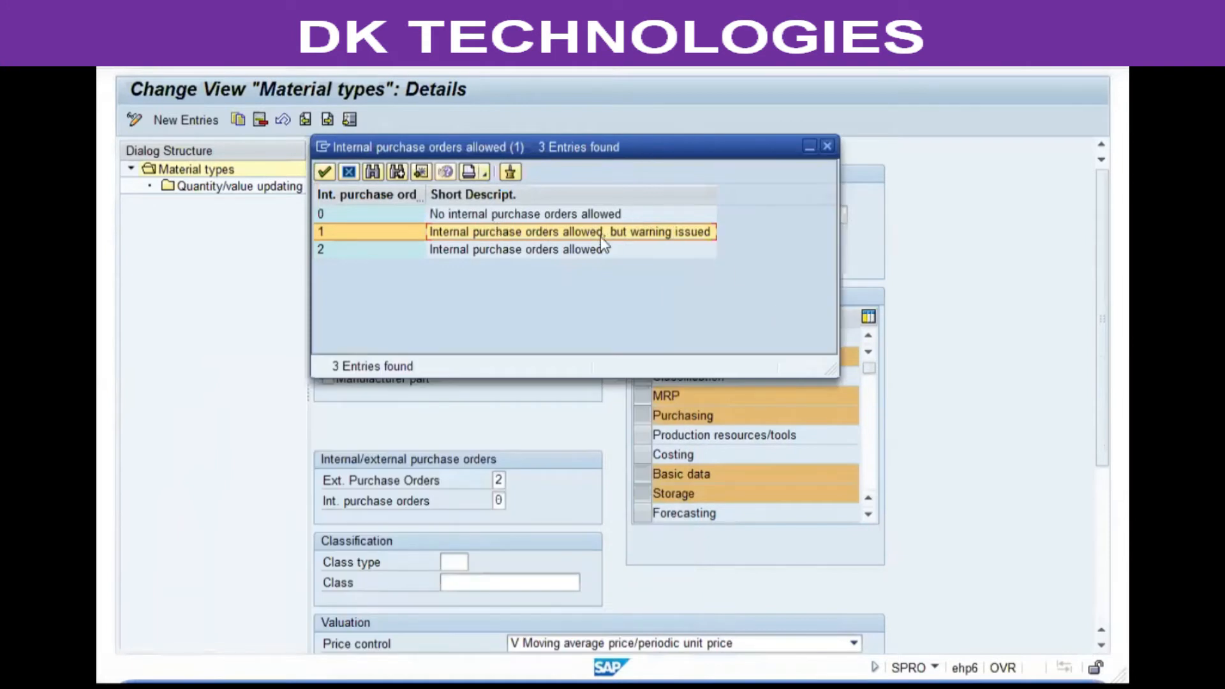
pyautogui.click(348, 174)
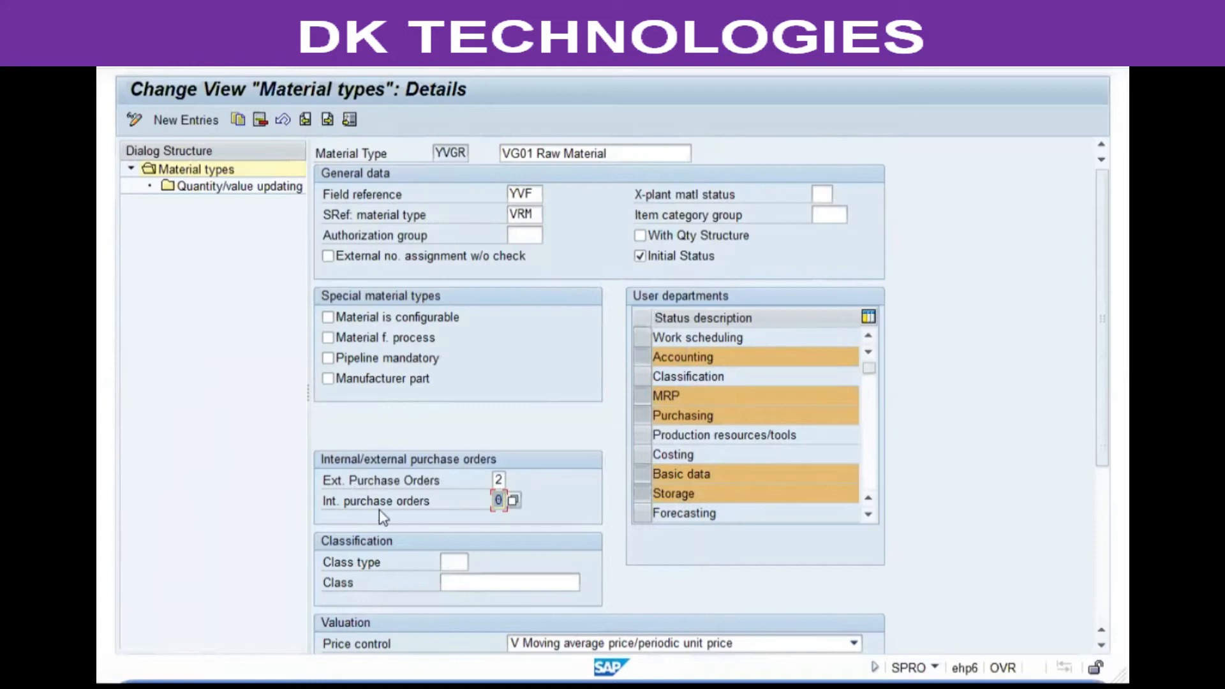
pyautogui.scroll(-4, 503, 339)
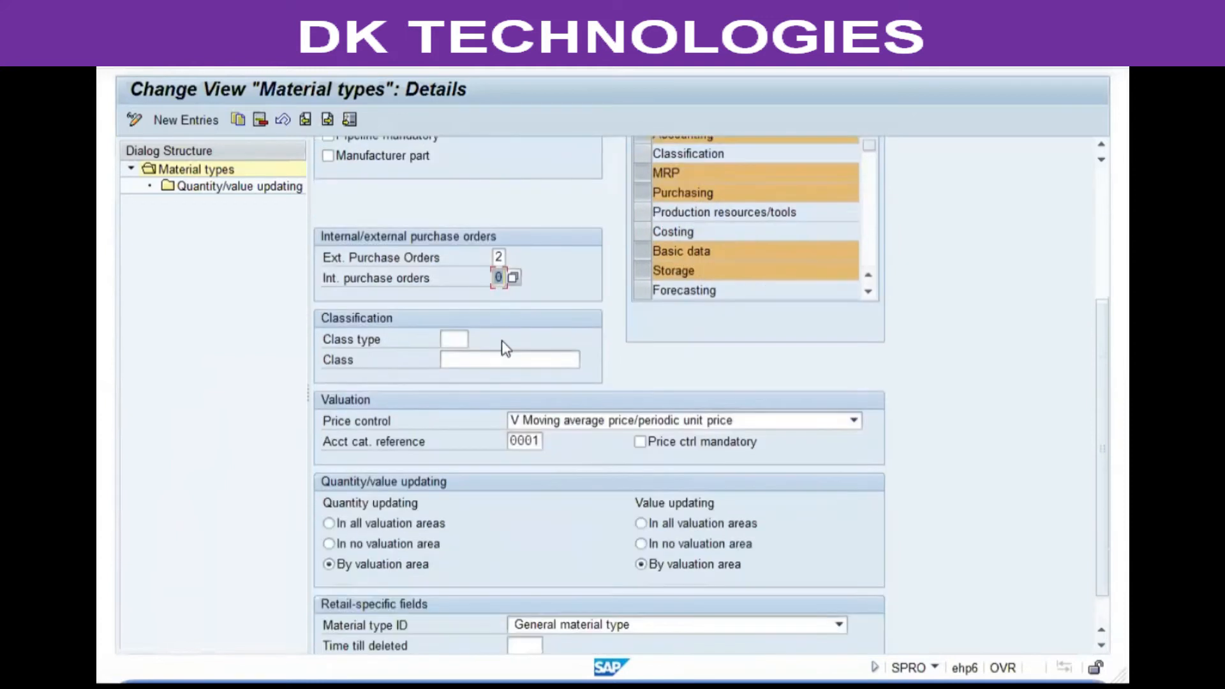
pyautogui.click(354, 428)
pyautogui.click(637, 418)
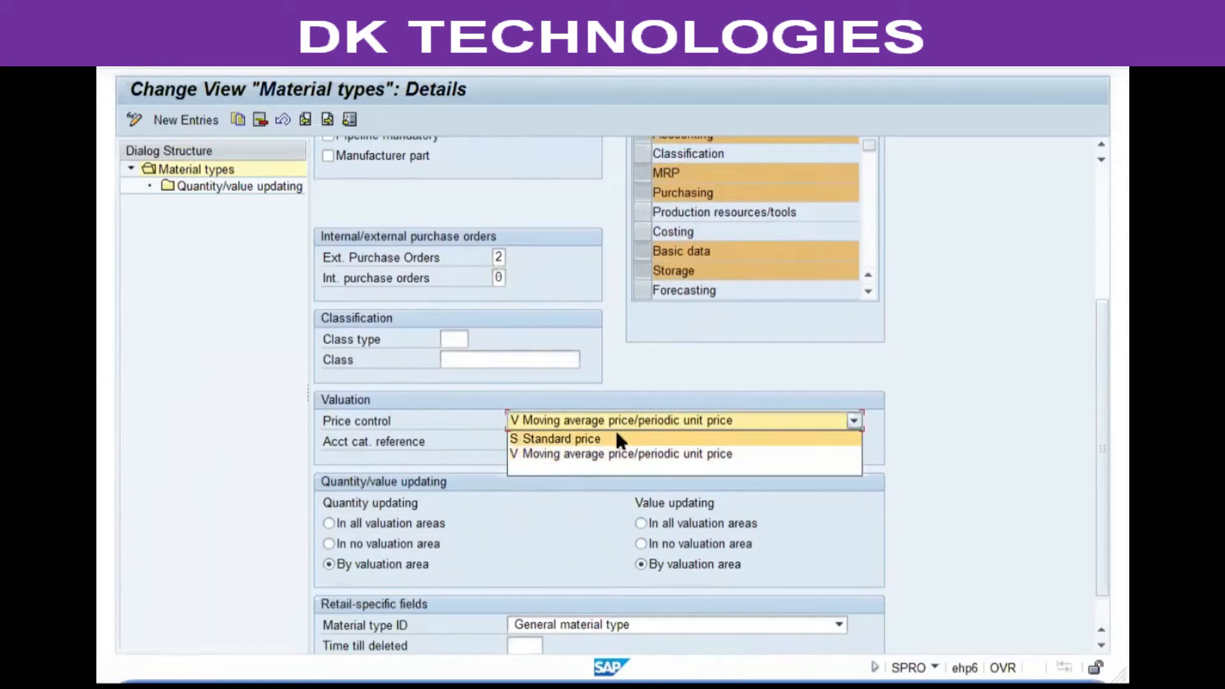
pyautogui.click(615, 432)
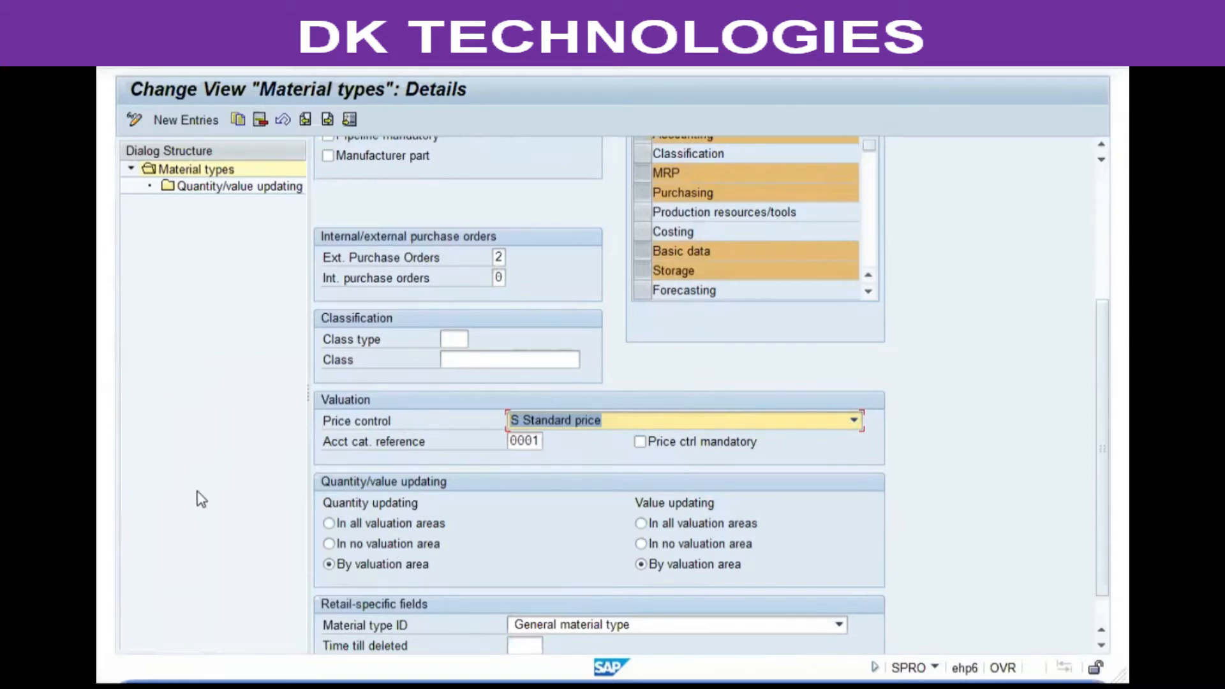
pyautogui.click(563, 426)
pyautogui.click(563, 460)
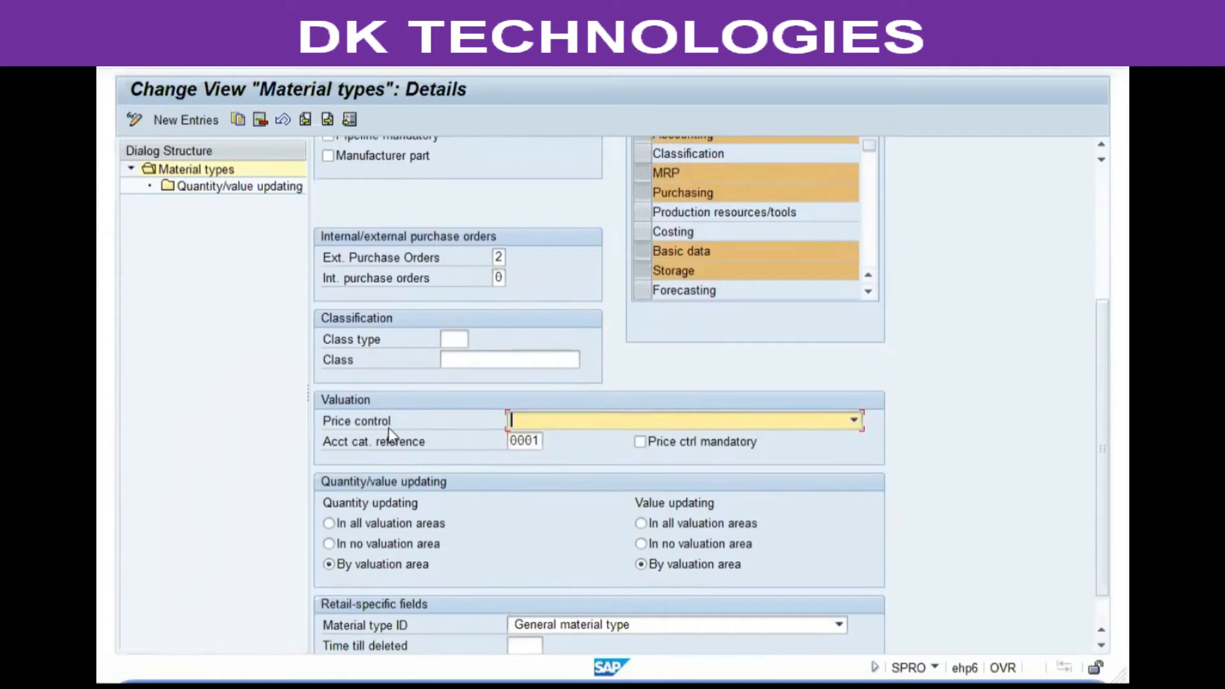
pyautogui.click(641, 424)
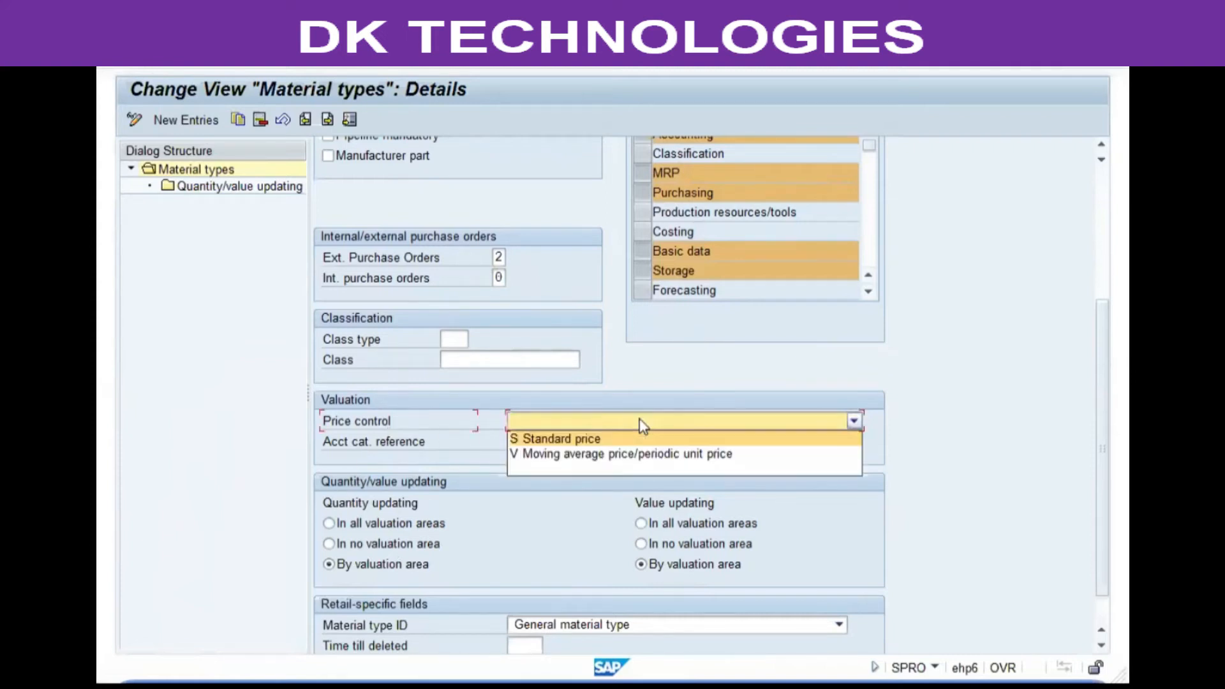
pyautogui.click(549, 439)
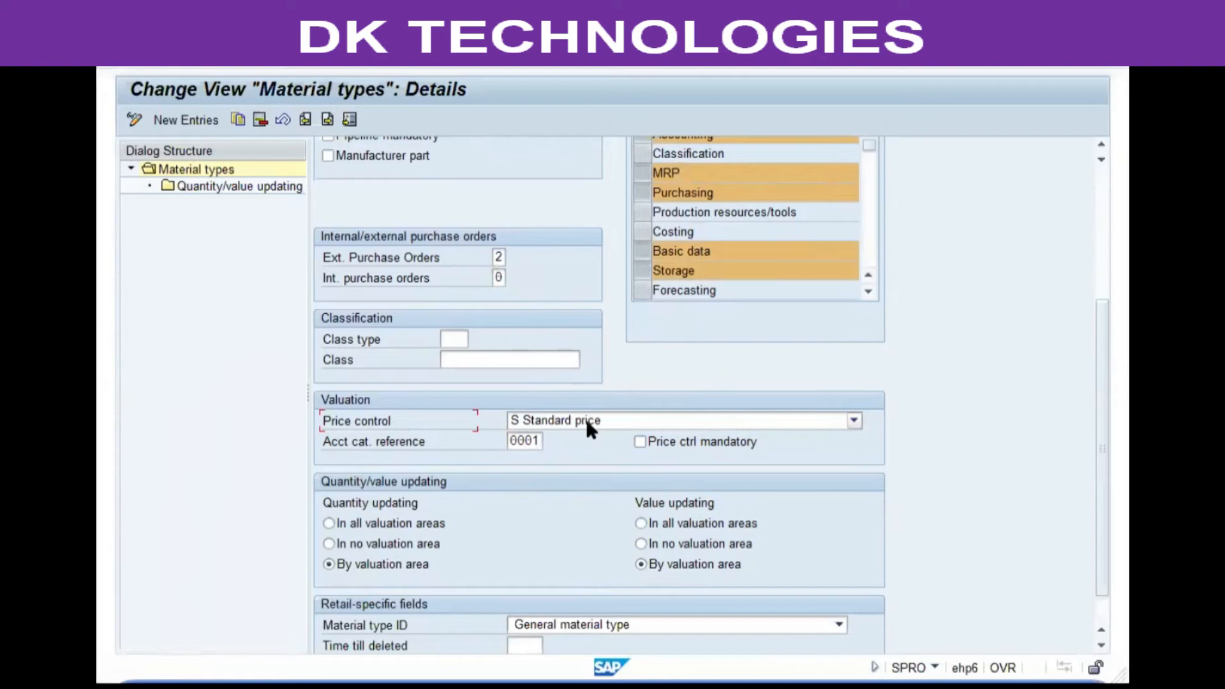
# Set both Quantity updating and Value updating to In all valuation areas.
pyautogui.click(661, 446)
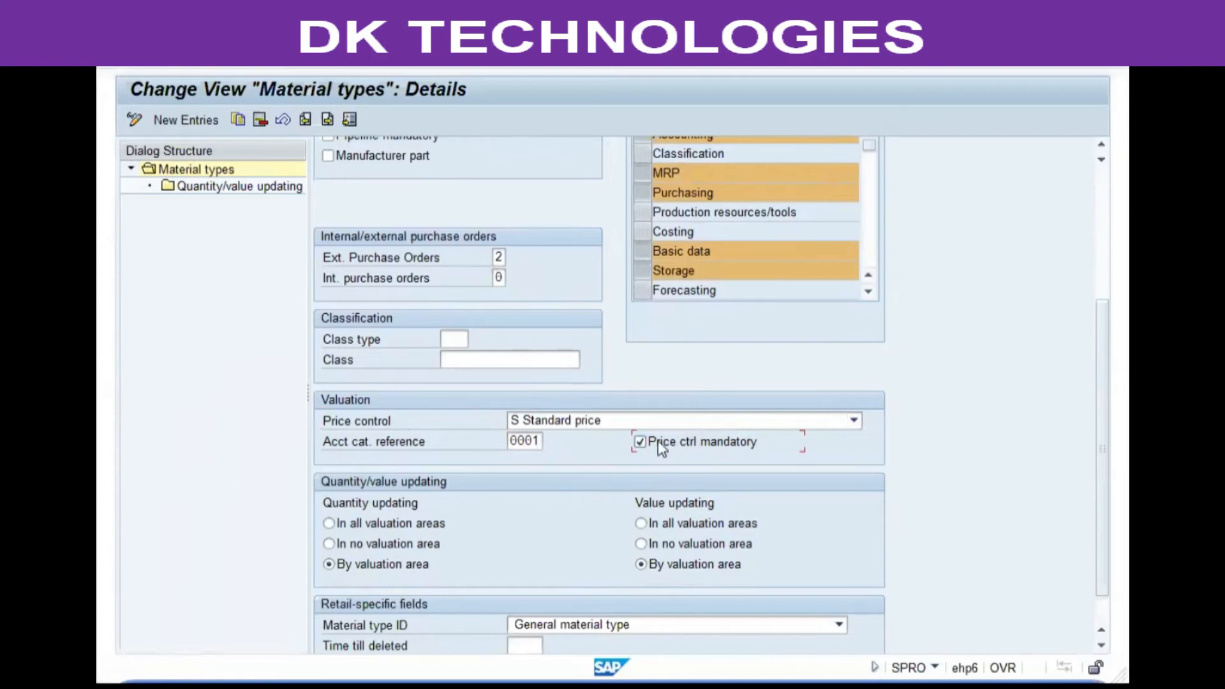
pyautogui.click(713, 447)
pyautogui.click(407, 423)
pyautogui.scroll(-1, 508, 394)
pyautogui.click(371, 470)
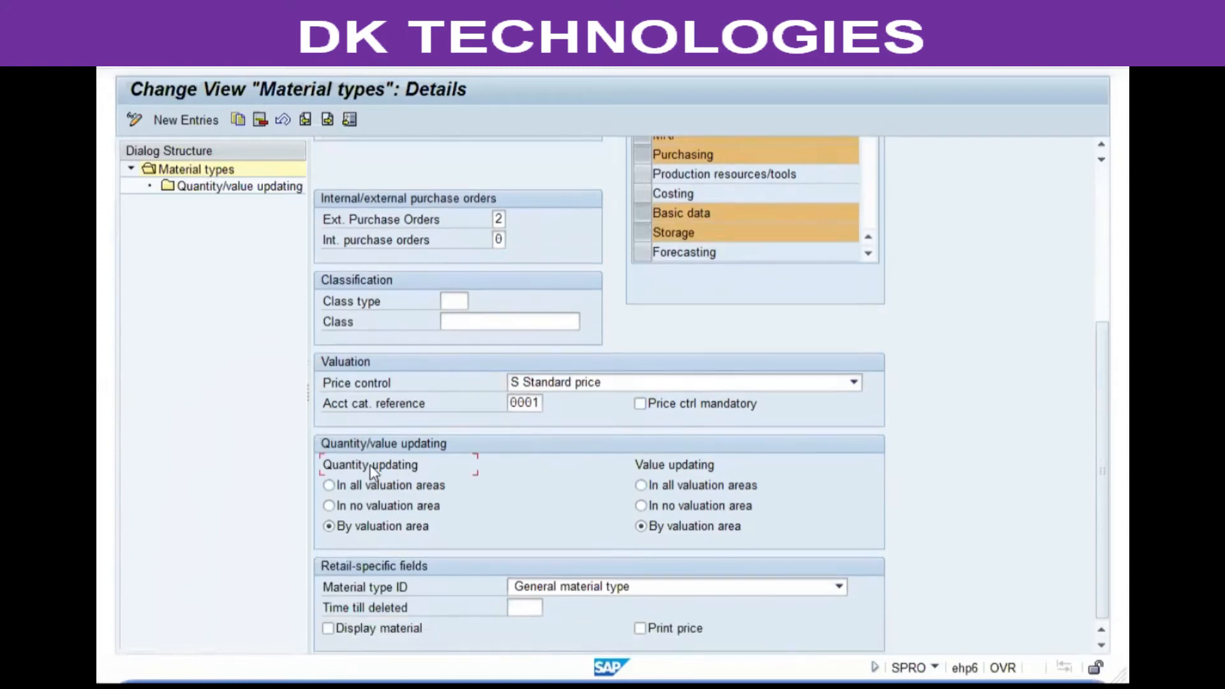
pyautogui.click(643, 464)
pyautogui.click(421, 488)
# Review the material type's settings from the header down to the updating options.
pyautogui.scroll(3, 664, 496)
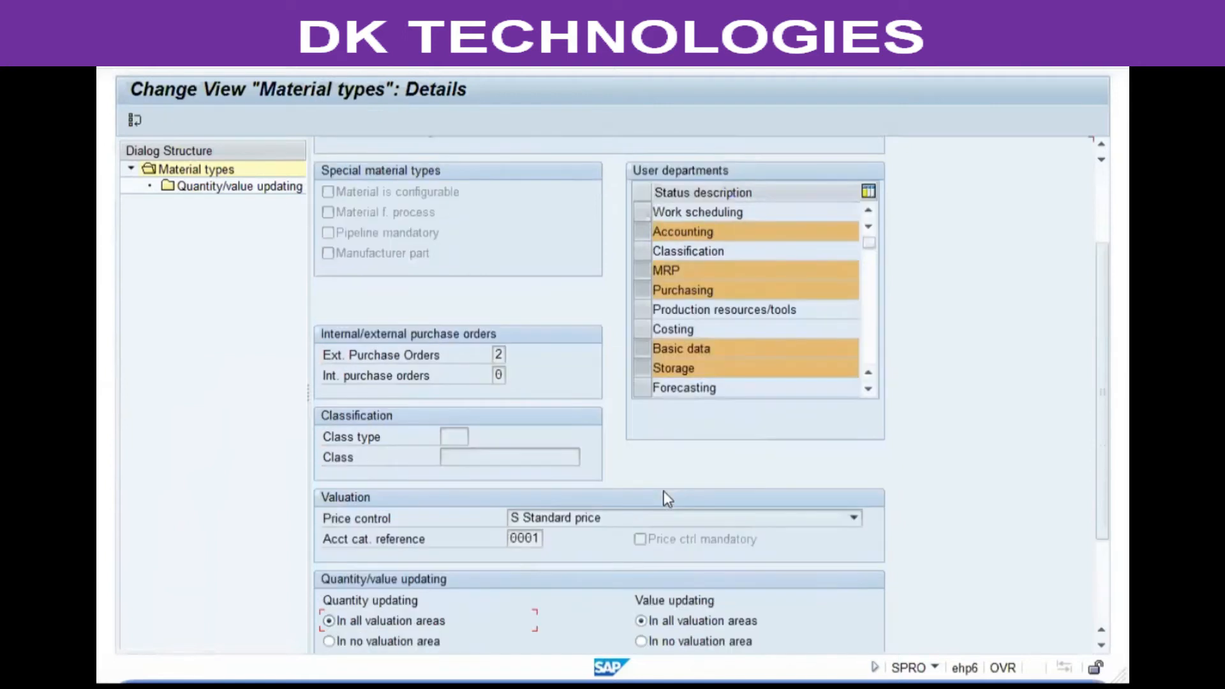
pyautogui.scroll(3, 664, 490)
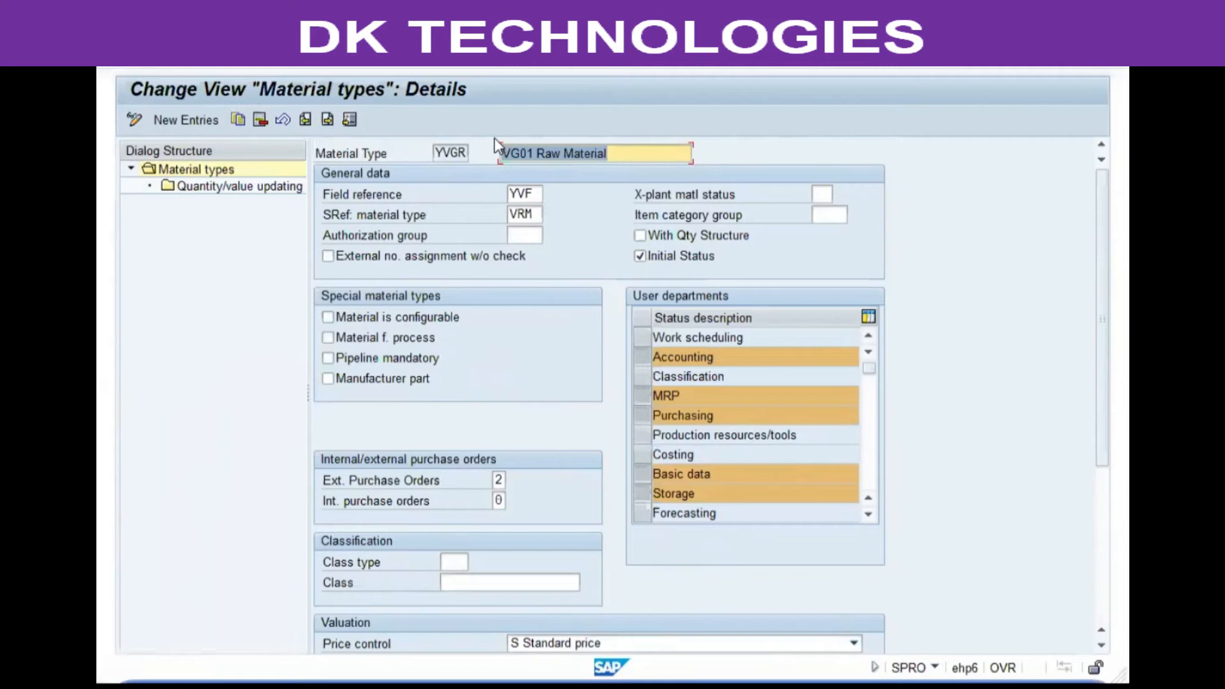
pyautogui.scroll(-5, 491, 135)
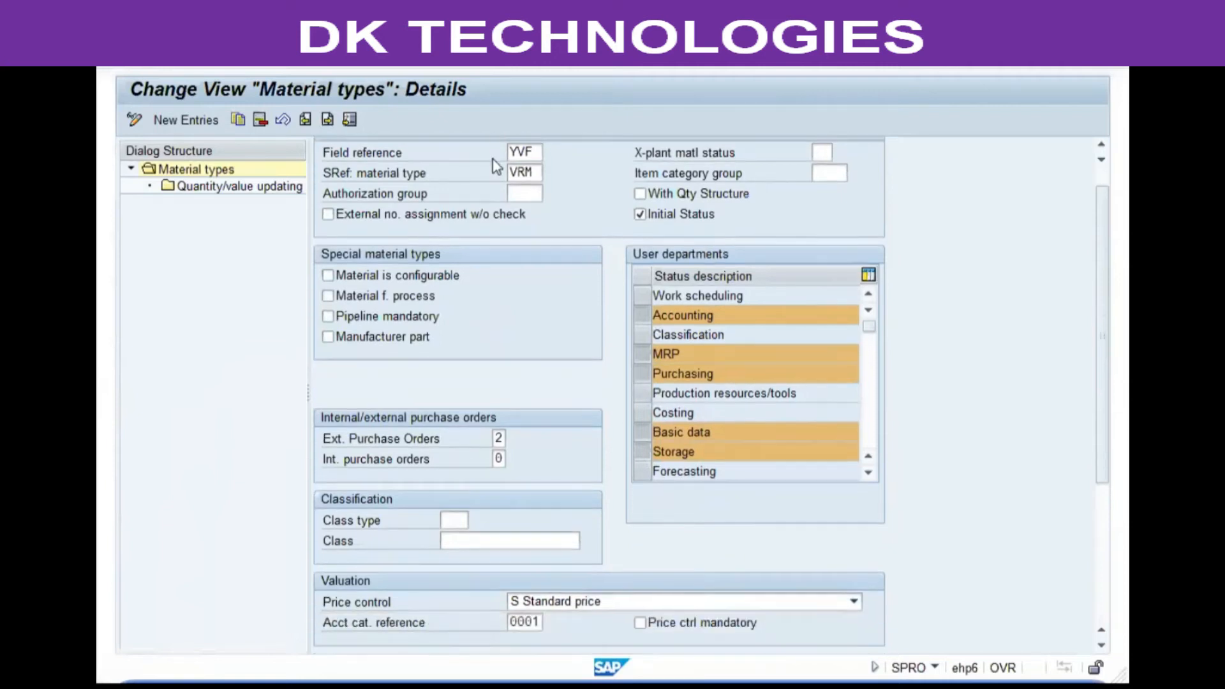
pyautogui.scroll(5, 508, 304)
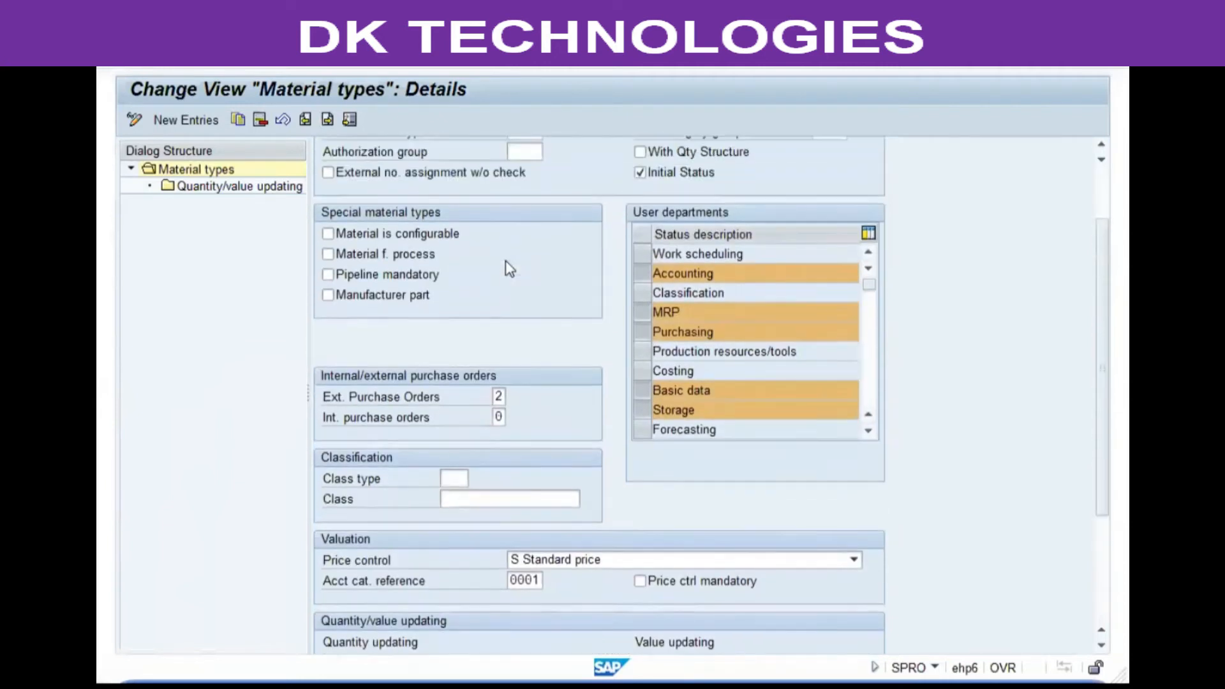
pyautogui.click(442, 153)
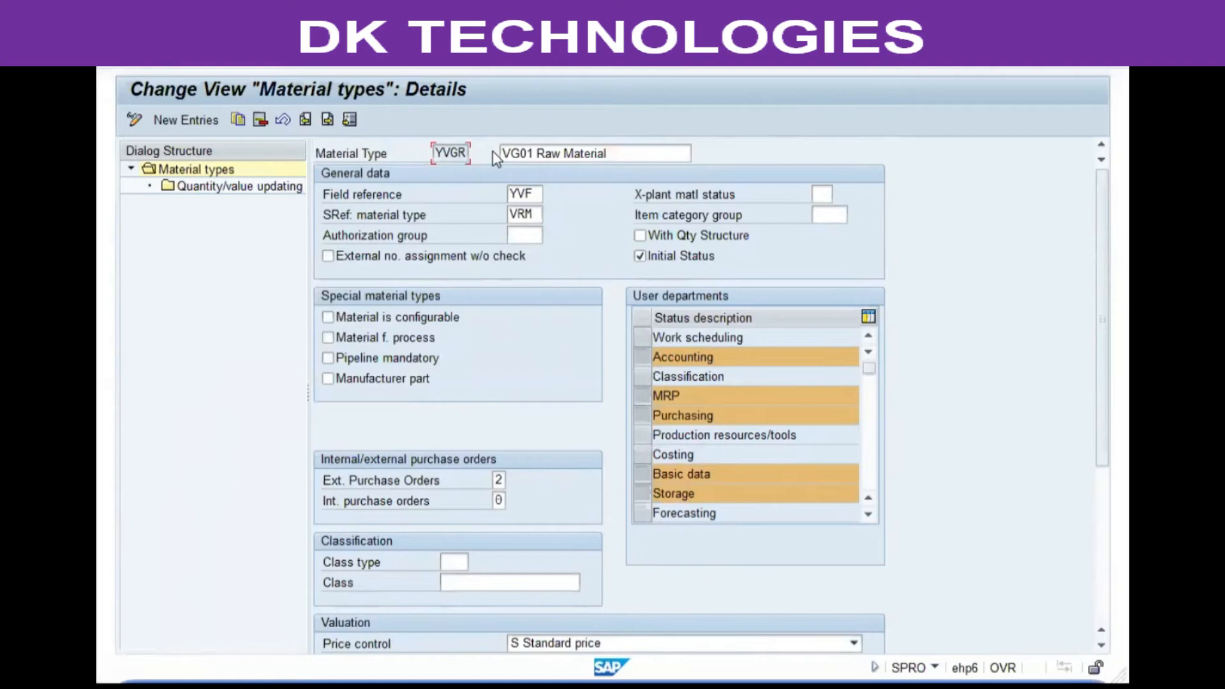
pyautogui.scroll(-10, 380, 155)
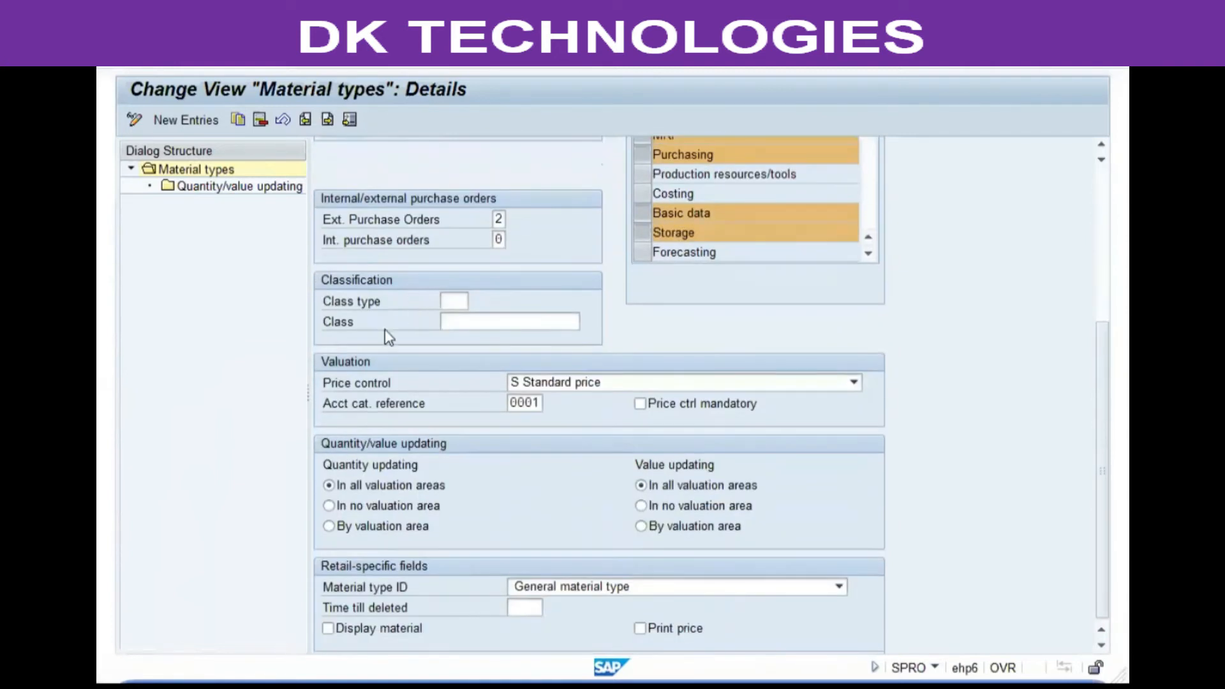
pyautogui.click(385, 462)
pyautogui.click(671, 468)
# Open the Quantity/value updating overview and browse YVGR's valuation area entries.
pyautogui.click(206, 187)
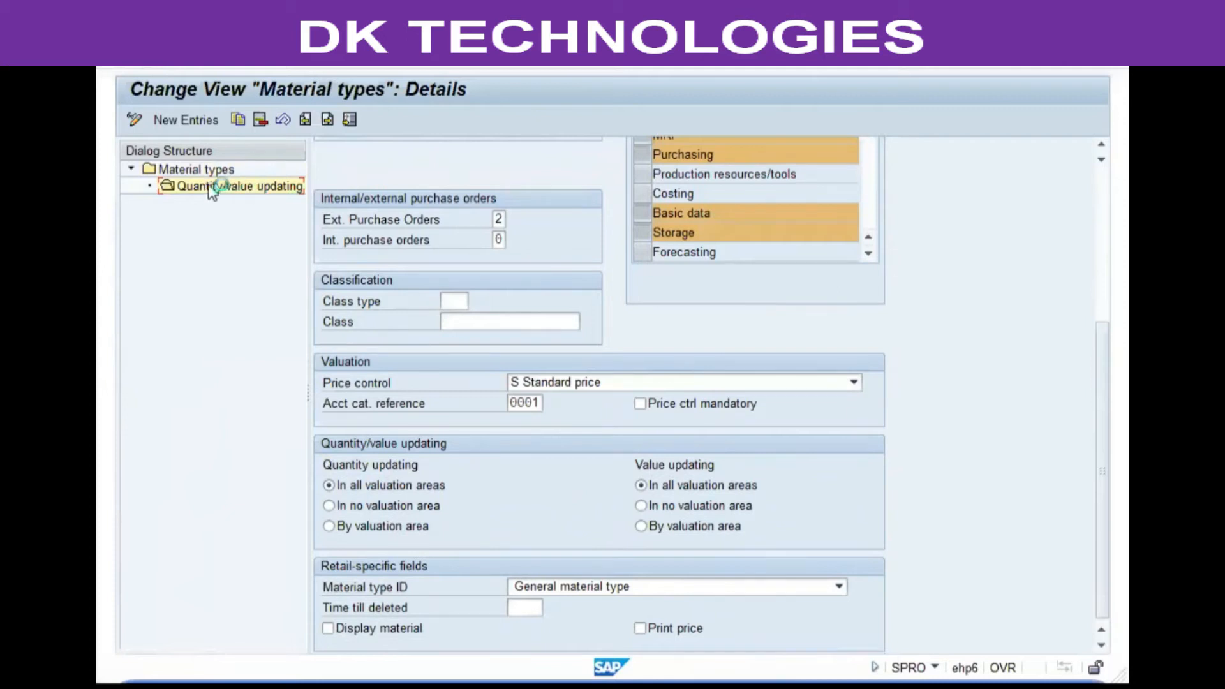
pyautogui.doubleClick(290, 189)
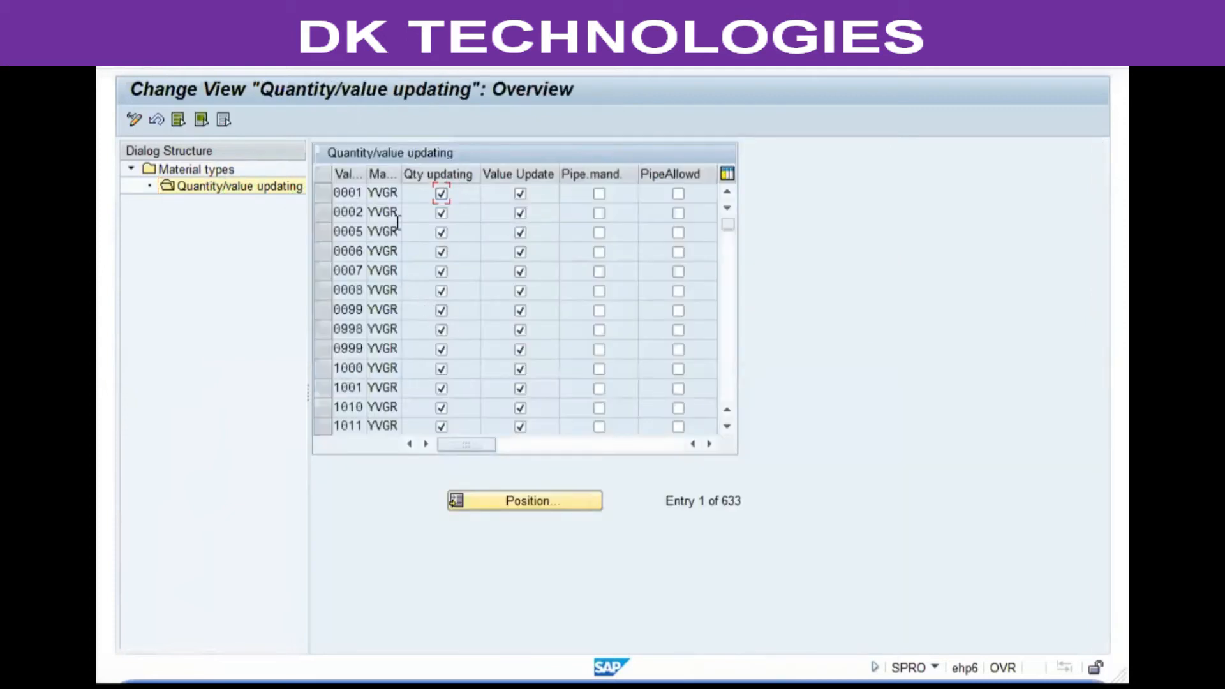
pyautogui.moveTo(366, 171); pyautogui.dragTo(381, 171)
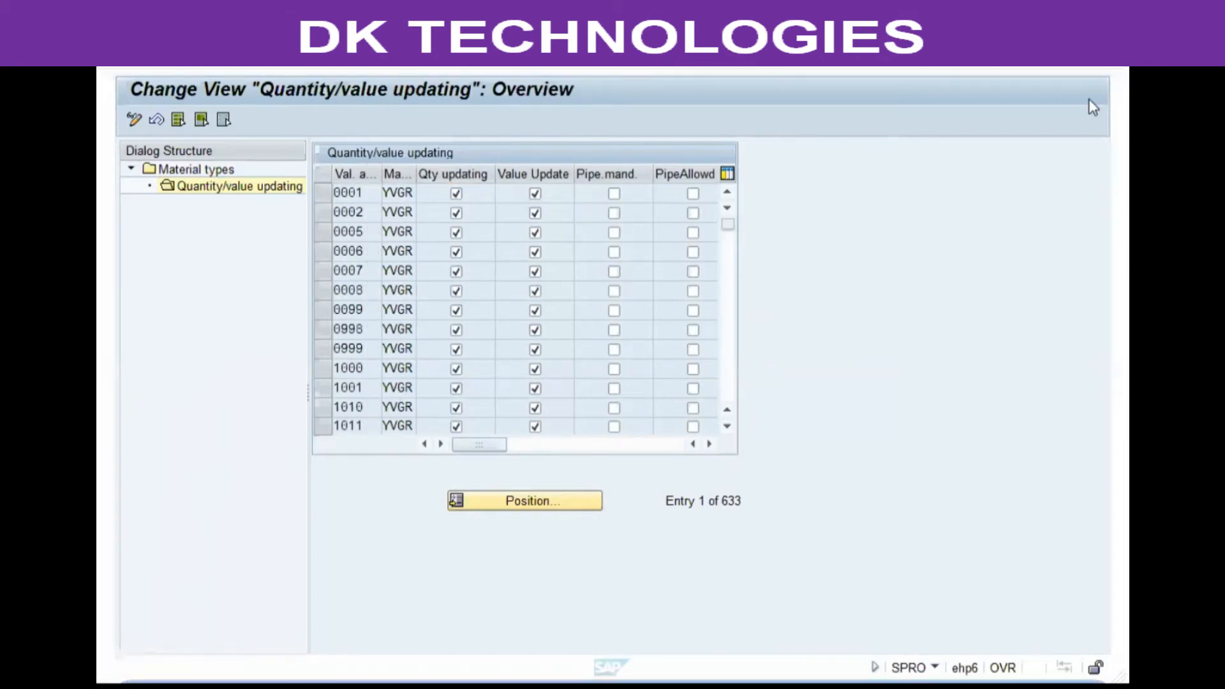
pyautogui.scroll(-10, 536, 231)
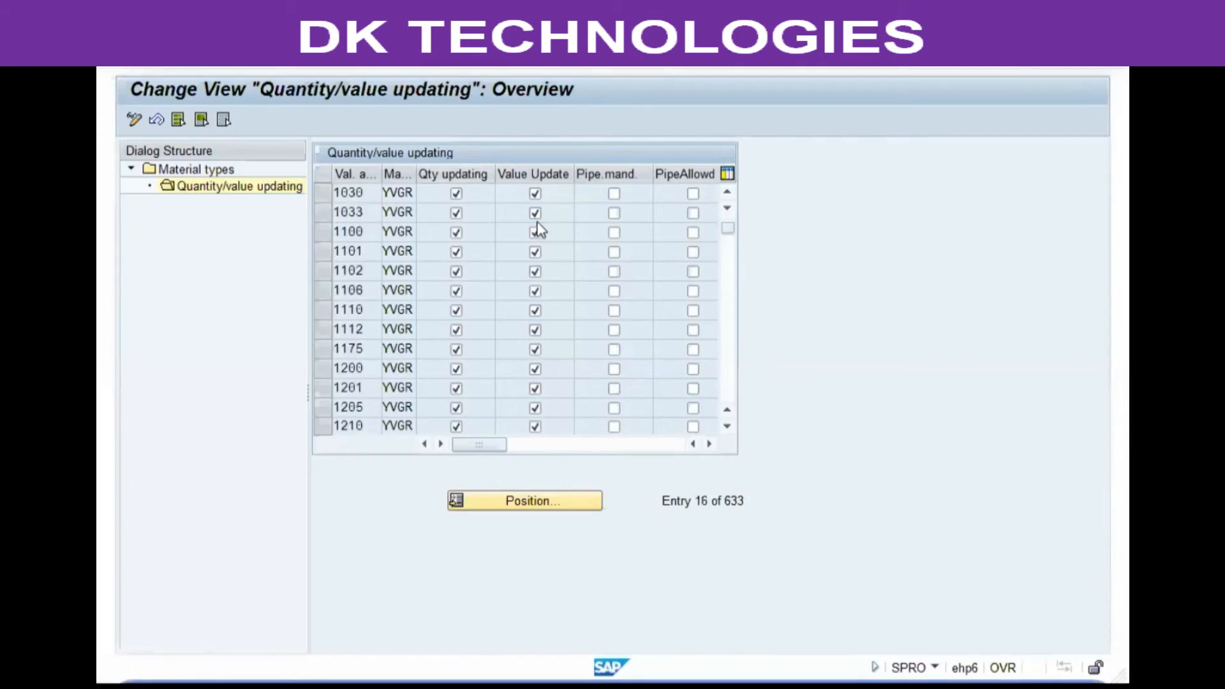
pyautogui.scroll(-20, 529, 240)
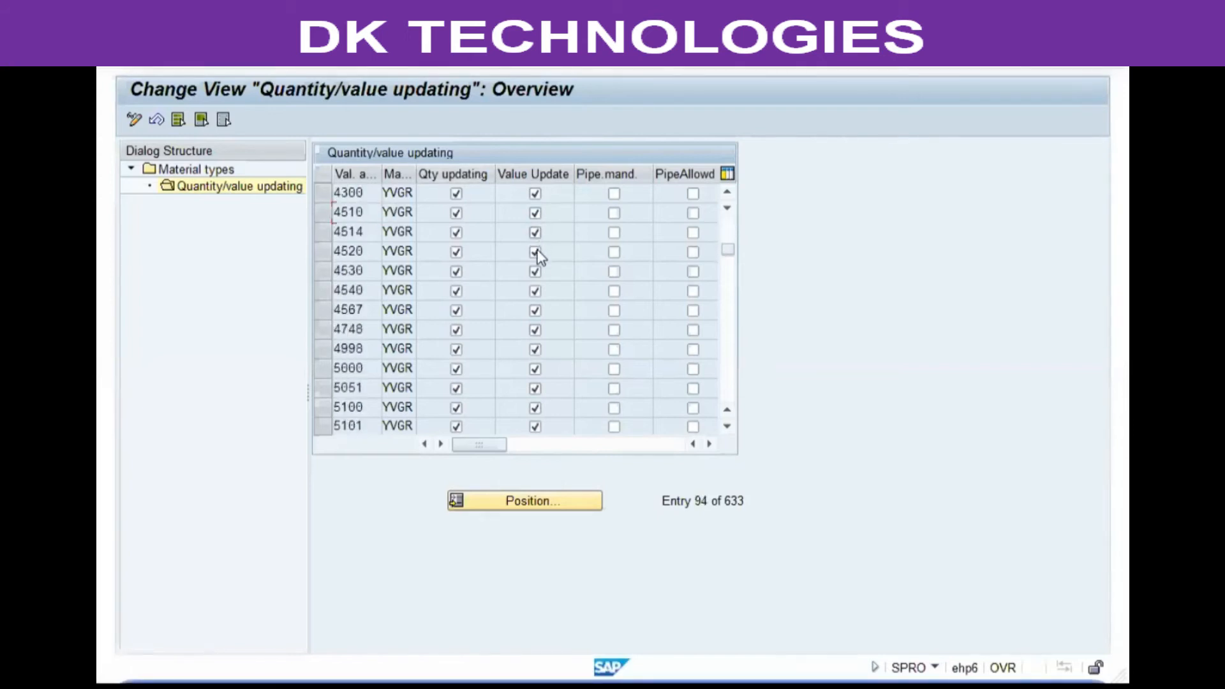
pyautogui.scroll(20, 538, 255)
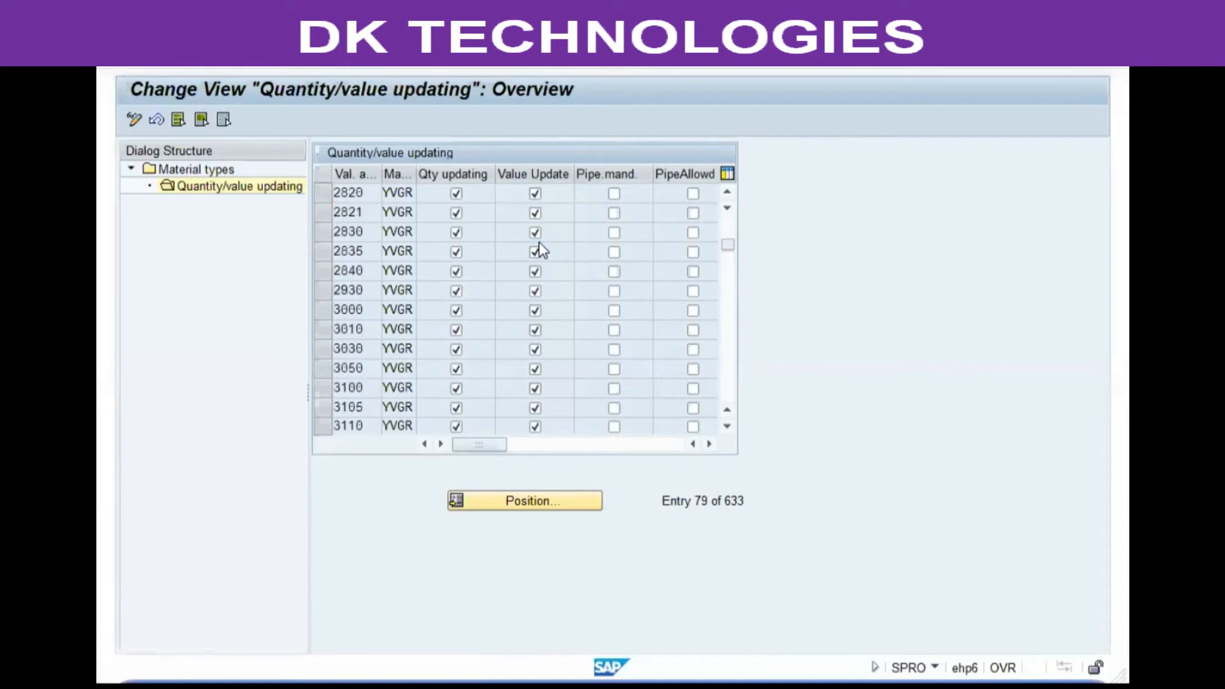
pyautogui.scroll(9, 536, 238)
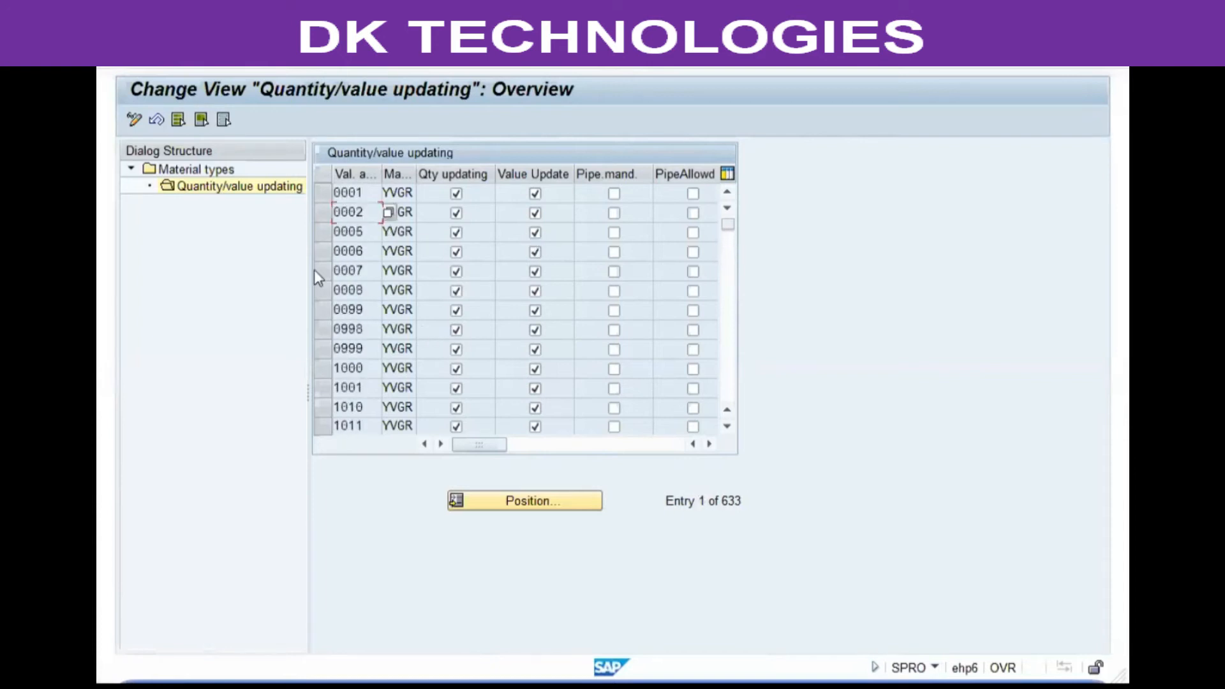
# Return to the material type details and set Quantity and Value updating to In no valuation area.
pyautogui.doubleClick(189, 169)
pyautogui.scroll(-5, 505, 343)
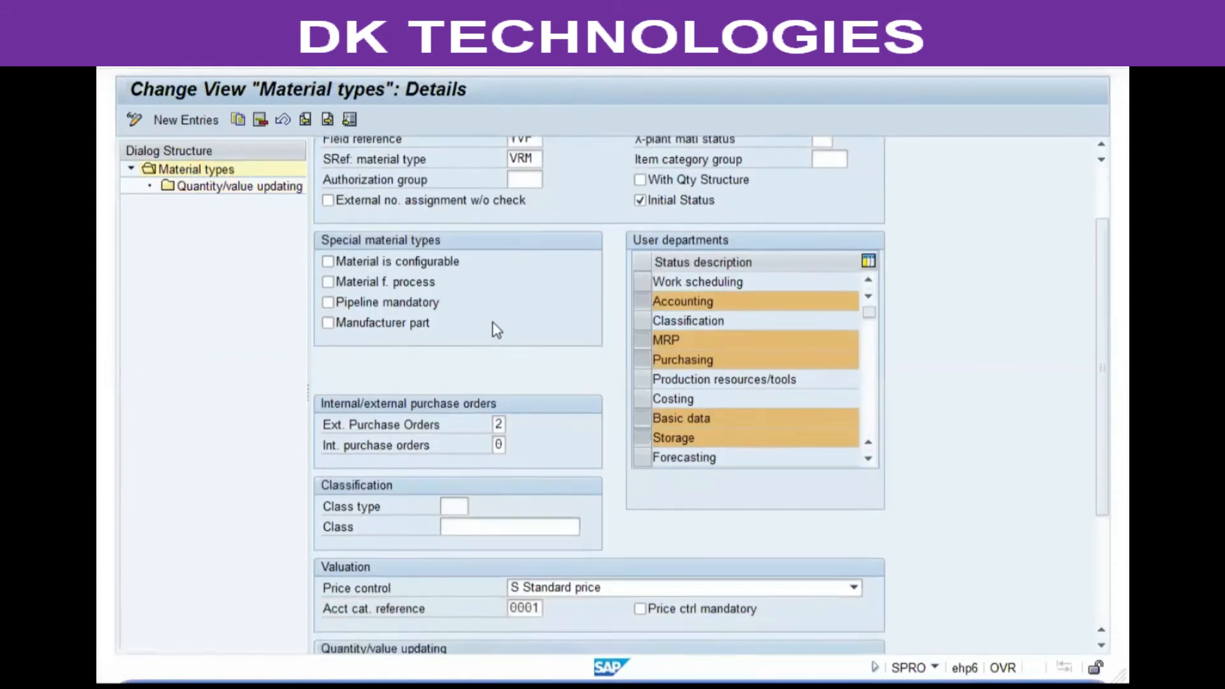
pyautogui.scroll(-3, 483, 322)
pyautogui.click(392, 518)
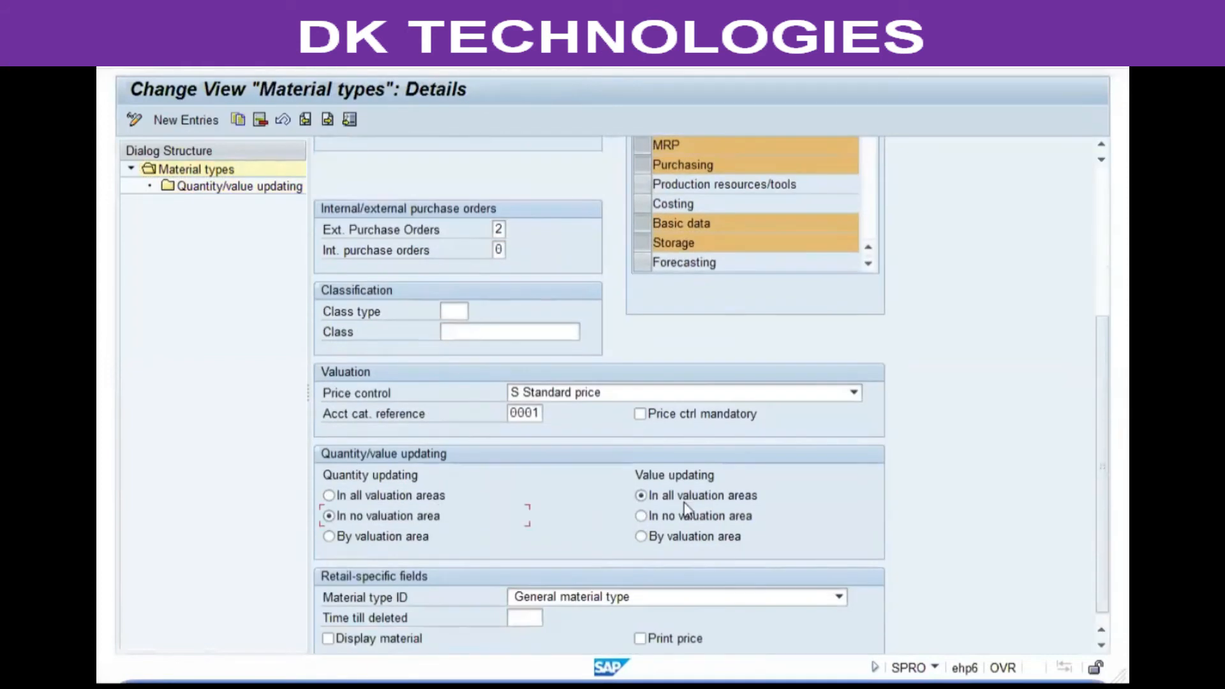
pyautogui.click(641, 516)
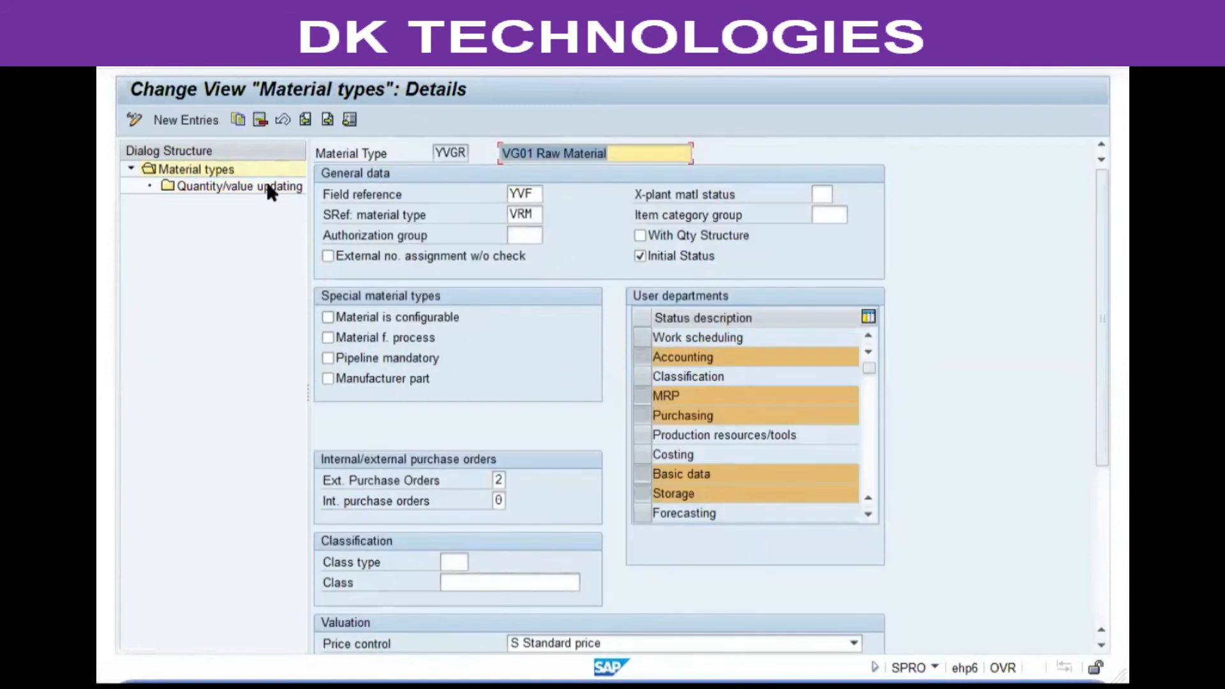
# Reopen the Quantity/value updating overview and scroll through YVGR's valuation areas.
pyautogui.doubleClick(267, 185)
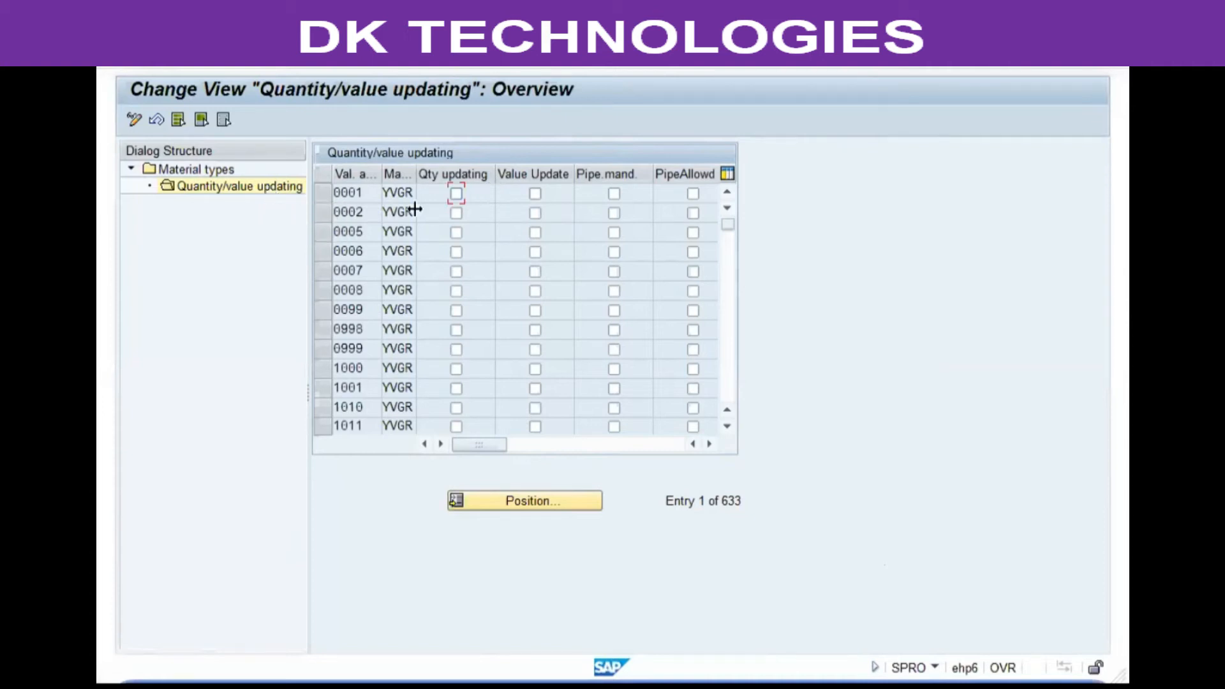
pyautogui.scroll(-19, 552, 251)
pyautogui.scroll(-20, 372, 292)
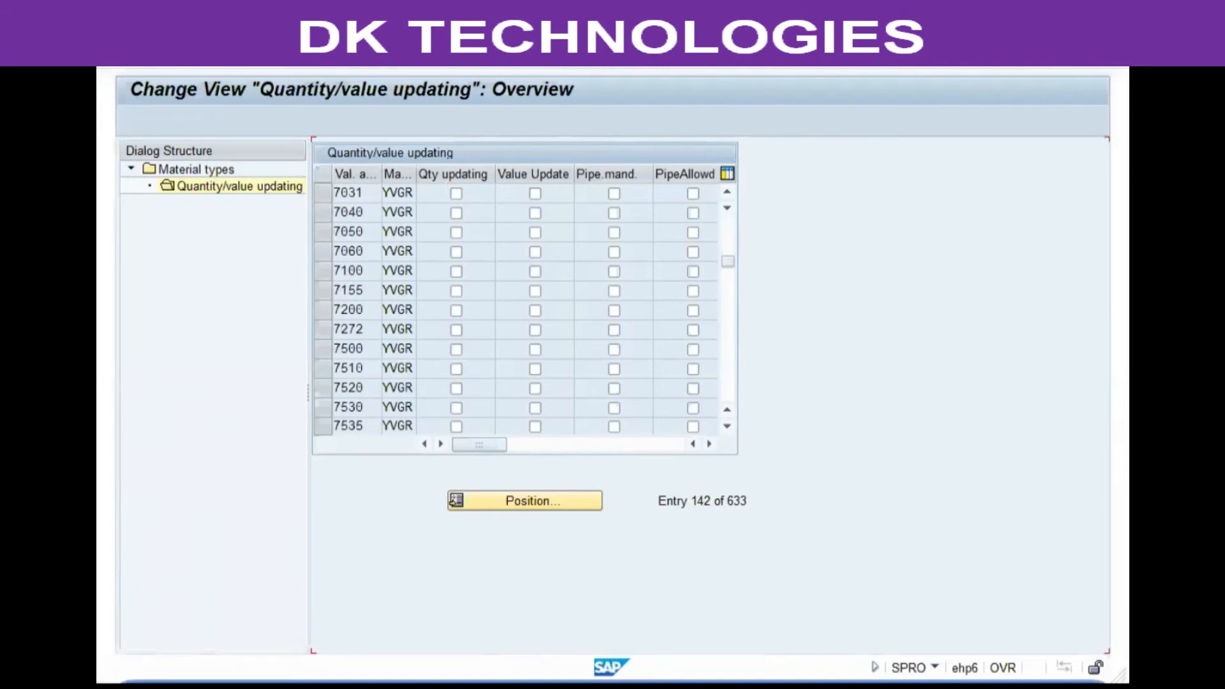
# Switch to the Word notes and highlight the Non-valuated, Stock Material option.
pyautogui.hotkey('alt', 'Tab')
pyautogui.moveTo(362, 436); pyautogui.dragTo(522, 459)
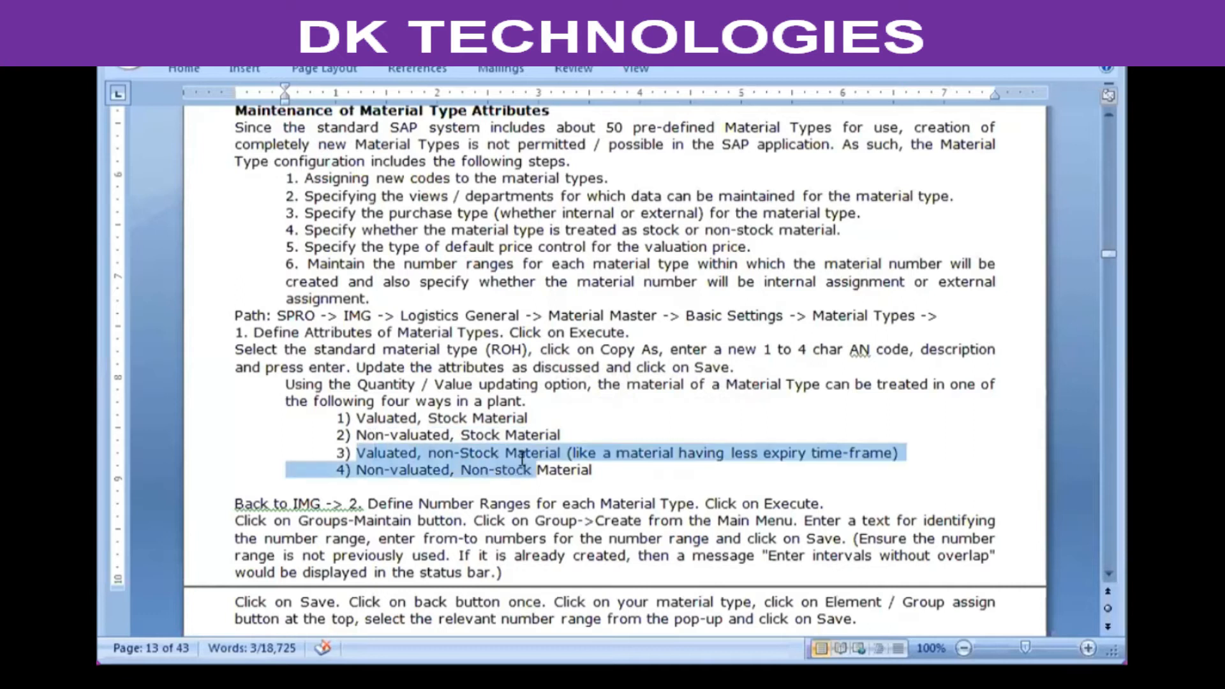
pyautogui.click(522, 457)
pyautogui.click(565, 437)
pyautogui.moveTo(568, 437); pyautogui.dragTo(367, 439)
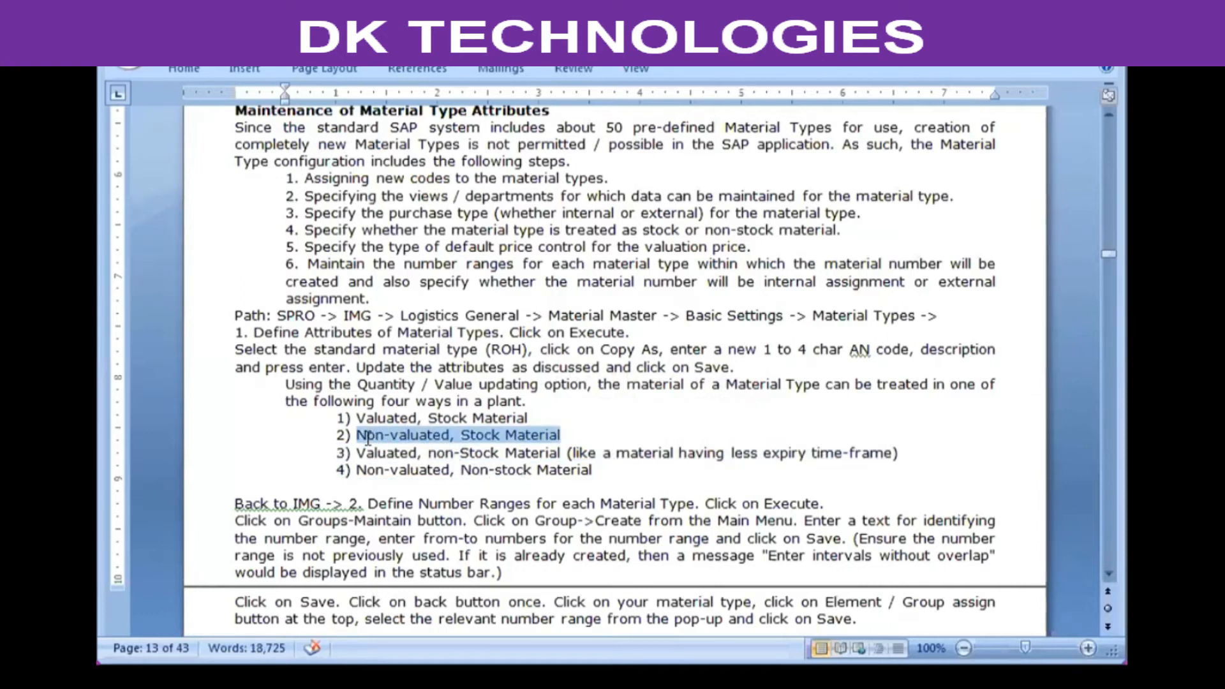